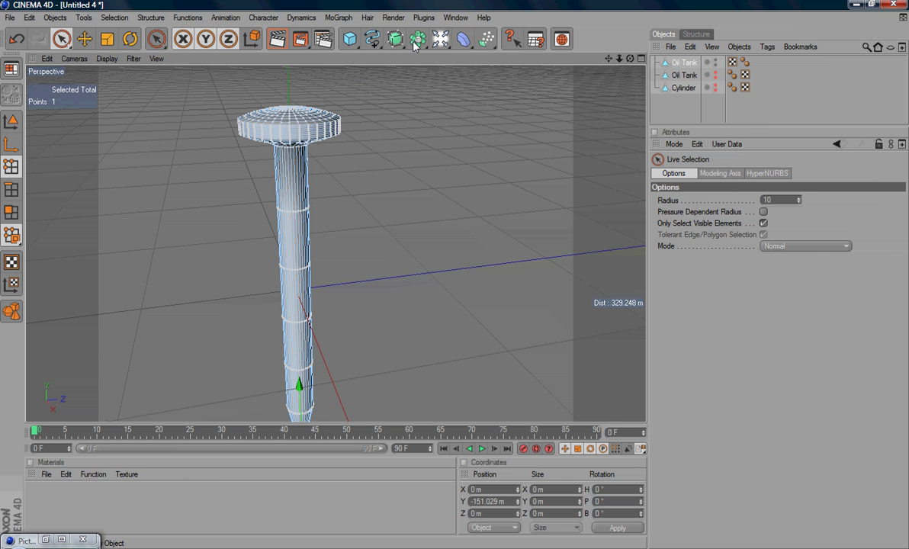
Open the NURBS generator list, then close it without adding an object.
{"action": "left_click_drag", "start_coordinate": [395, 40], "coordinate": [432, 104]}
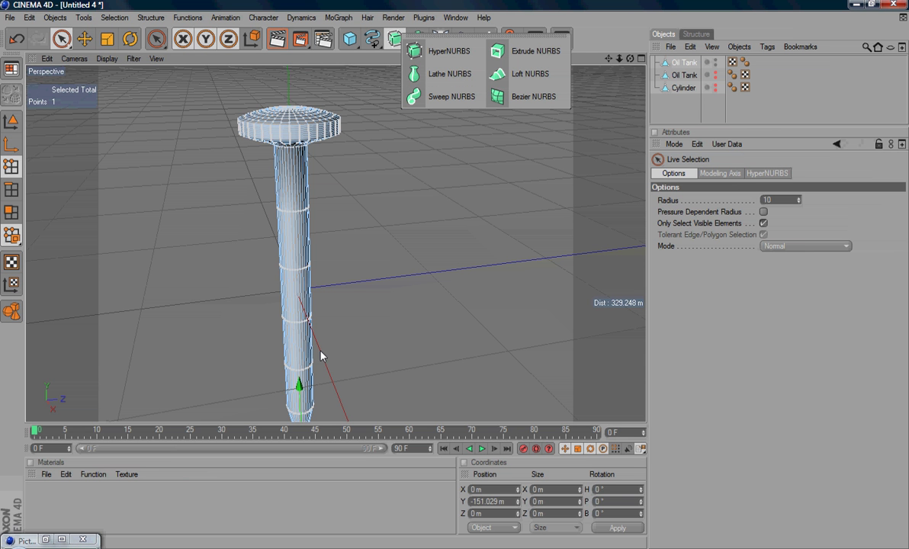
{"action": "left_click", "coordinate": [421, 4]}
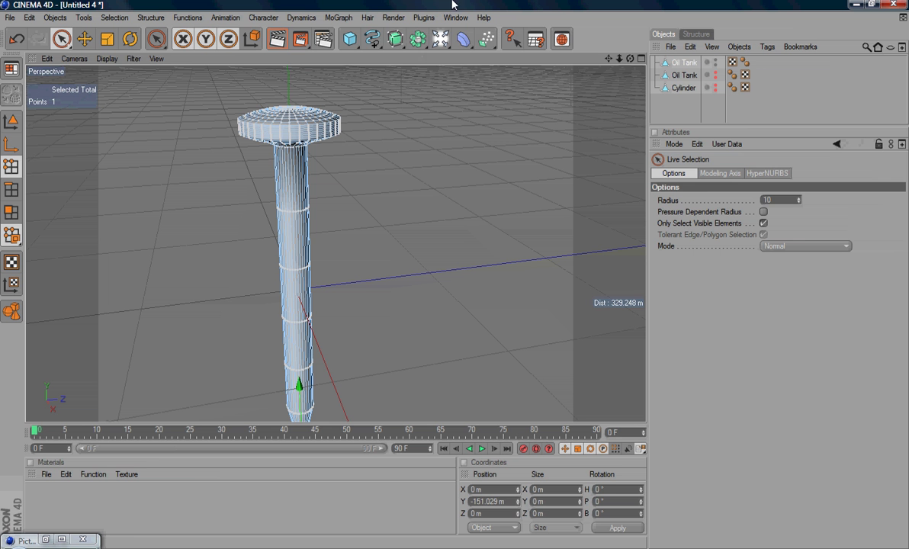
Add a Helix spline from the spline palette beside the nail.
{"action": "left_click", "coordinate": [374, 42]}
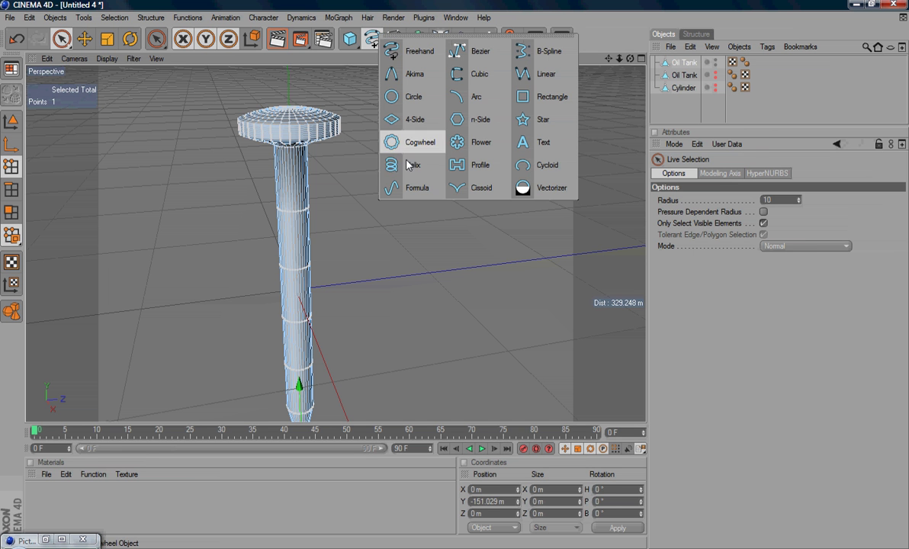
{"action": "left_click", "coordinate": [411, 166]}
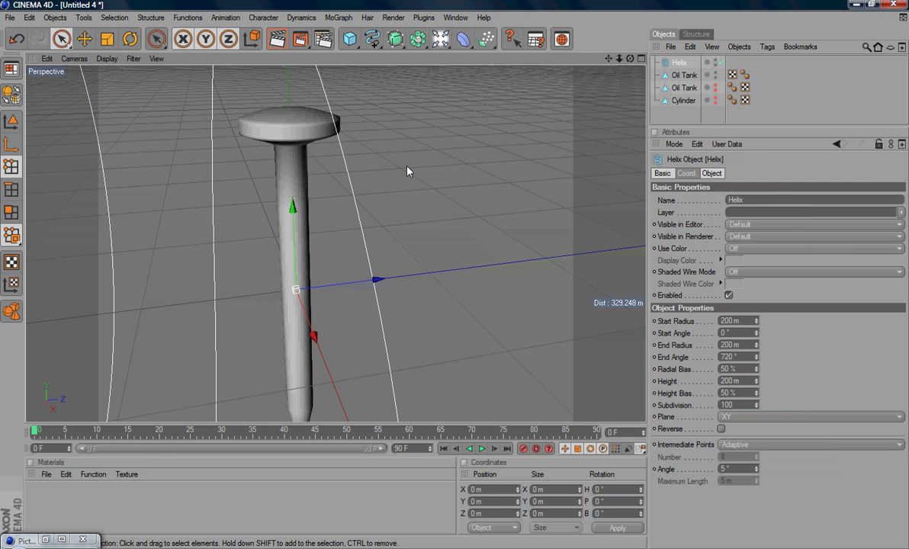
{"action": "scroll", "coordinate": [408, 172], "scroll_direction": "down", "scroll_amount": 3}
{"action": "scroll", "coordinate": [410, 183], "scroll_direction": "down", "scroll_amount": 2}
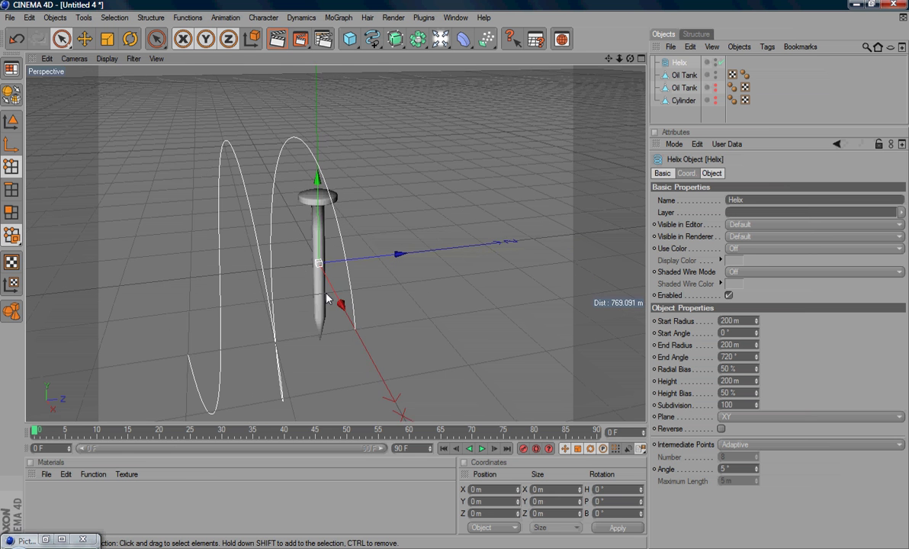
{"action": "scroll", "coordinate": [358, 305], "scroll_direction": "down", "scroll_amount": 2}
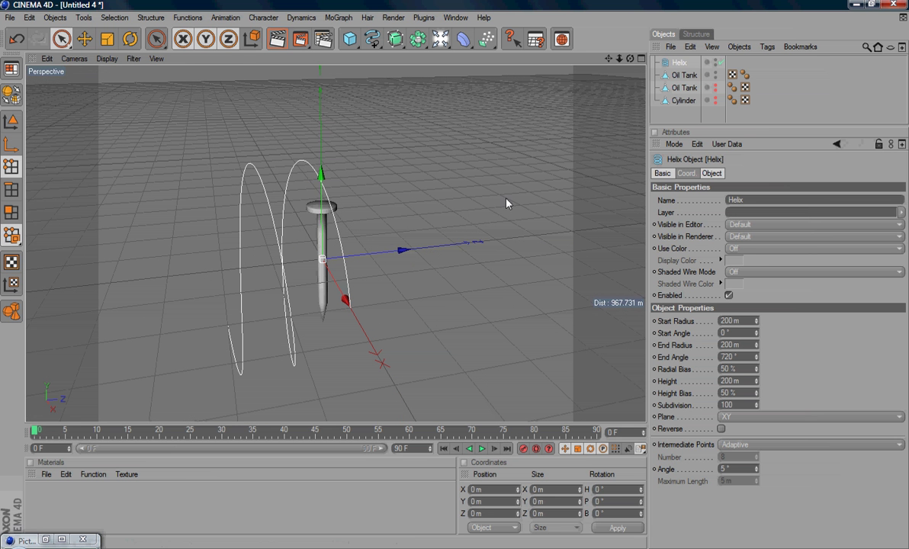
Switch the helix plane to ZY, then to XZ so it coils horizontally.
{"action": "left_click", "coordinate": [763, 420]}
{"action": "left_click", "coordinate": [760, 446]}
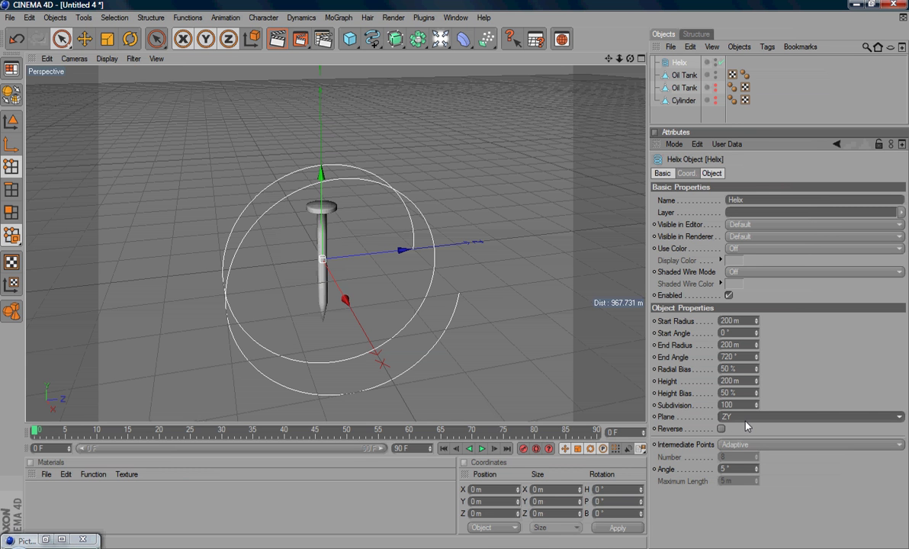
{"action": "left_click", "coordinate": [747, 427]}
{"action": "left_click", "coordinate": [743, 424]}
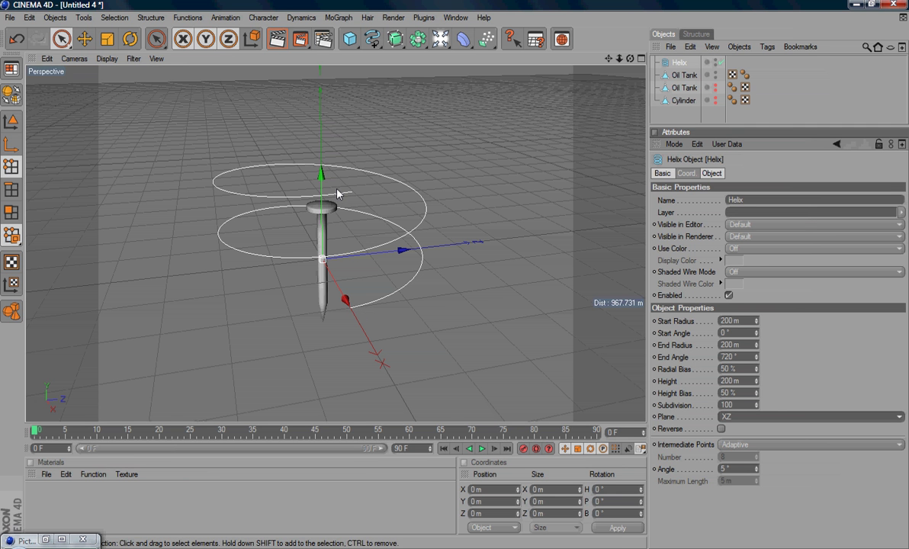
Give the helix 10 m start and end radii, lower it onto the shaft, show four views.
{"action": "left_click", "coordinate": [736, 321]}
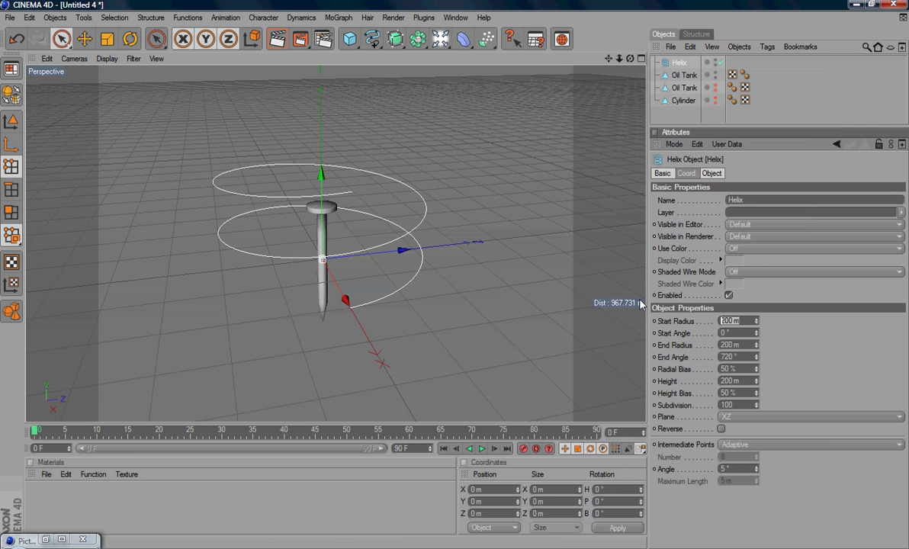
{"action": "type", "text": "10"}
{"action": "key", "text": "Tab"}
{"action": "key", "text": "Tab"}
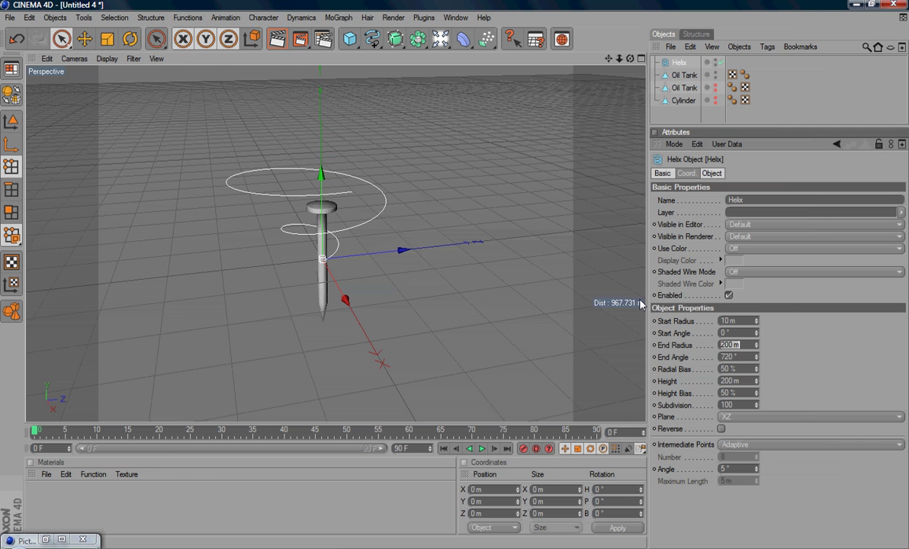
{"action": "type", "text": "10"}
{"action": "key", "text": "Return"}
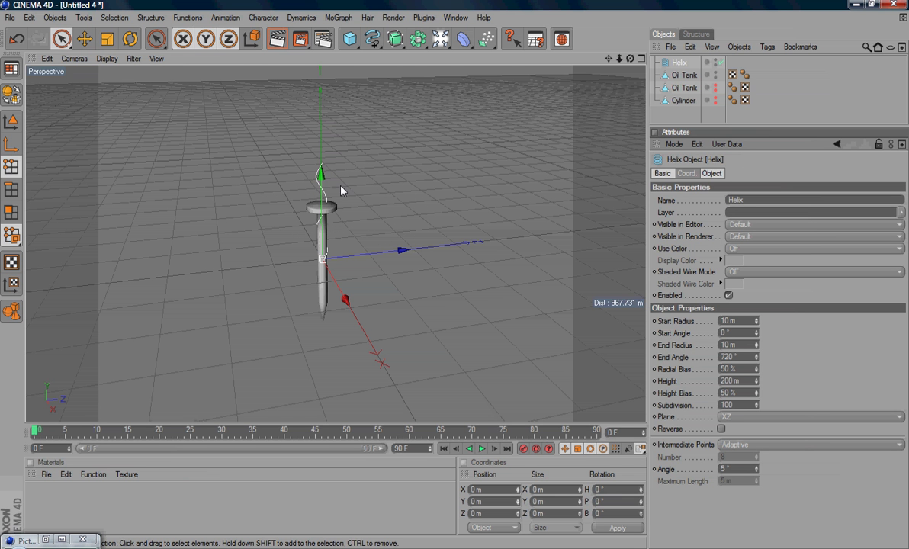
{"action": "left_click_drag", "start_coordinate": [325, 181], "coordinate": [454, 284]}
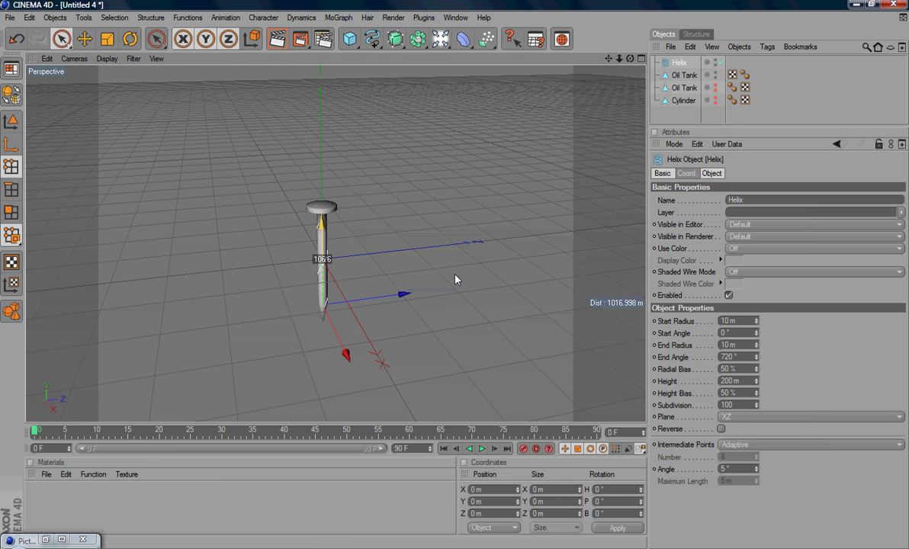
{"action": "middle_click", "coordinate": [434, 210]}
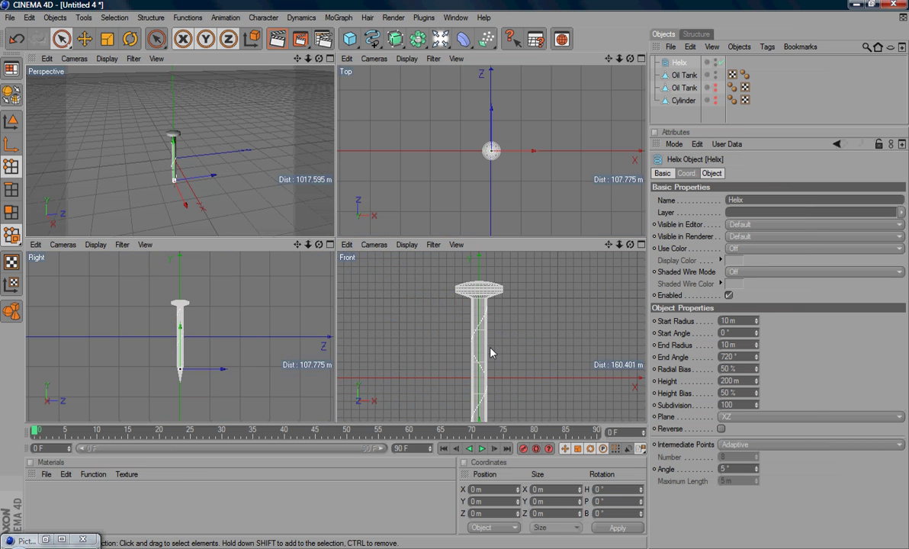
In a maximized Front view, move the helix further down and raise its height to 219 m.
{"action": "middle_click", "coordinate": [475, 308]}
{"action": "scroll", "coordinate": [402, 274], "scroll_direction": "down", "scroll_amount": 2}
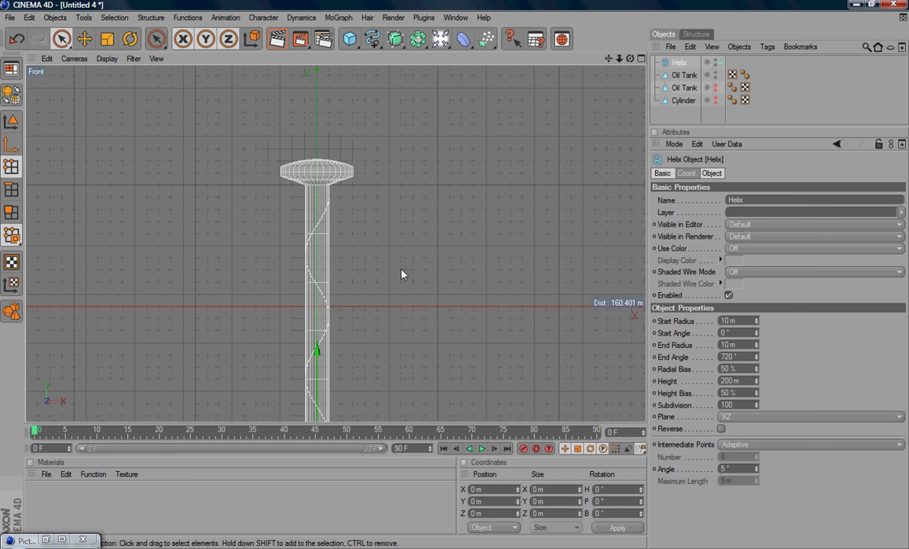
{"action": "scroll", "coordinate": [411, 267], "scroll_direction": "up", "scroll_amount": 5}
{"action": "left_click_drag", "start_coordinate": [344, 248], "coordinate": [455, 279]}
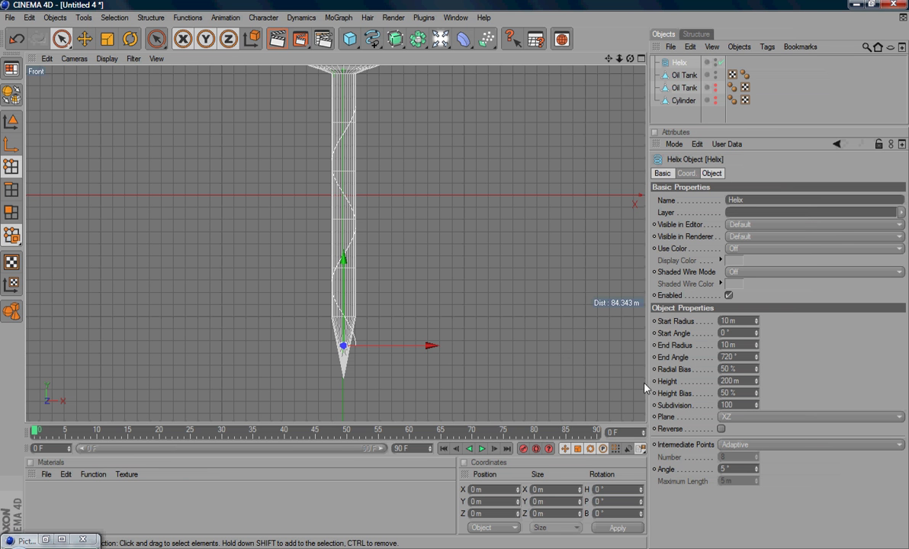
{"action": "left_click_drag", "start_coordinate": [756, 380], "coordinate": [757, 383]}
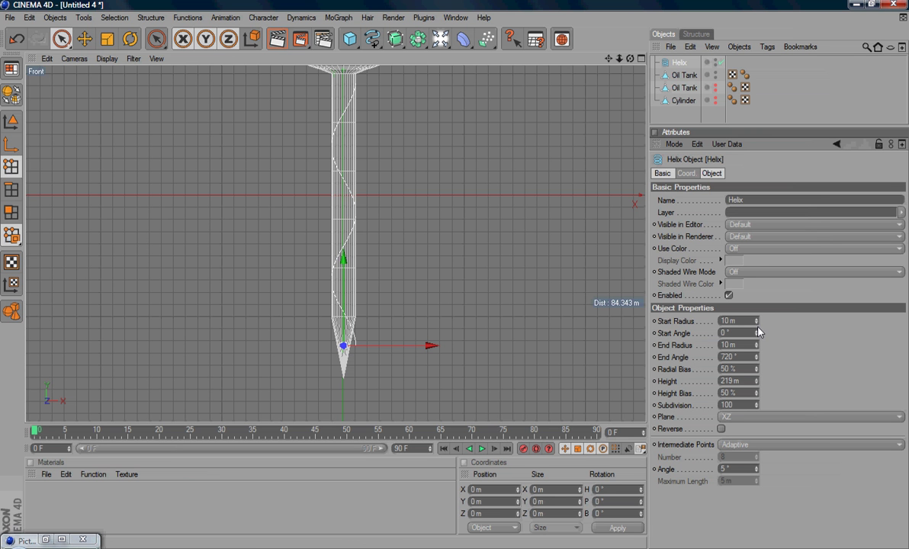
Taper the helix by setting its Start Radius to 7 m.
{"action": "left_click_drag", "start_coordinate": [756, 321], "coordinate": [754, 326]}
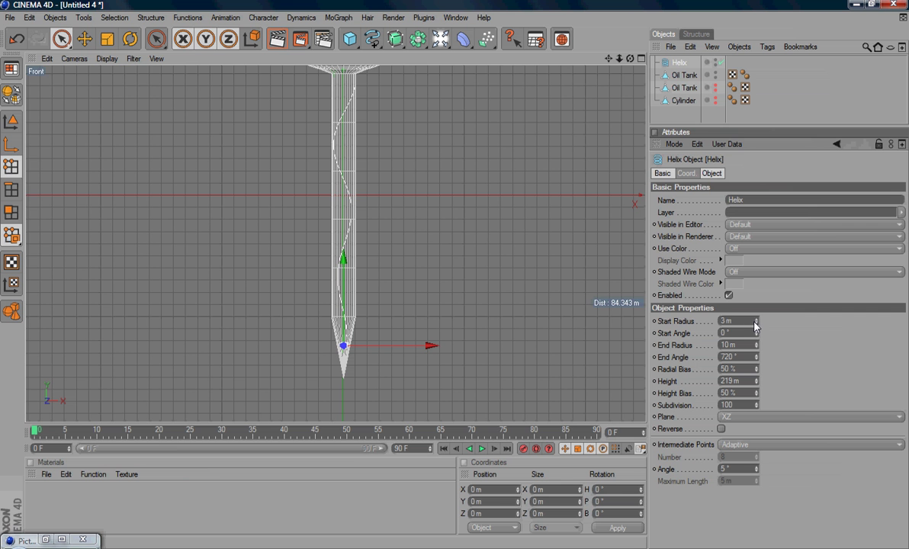
{"action": "left_click", "coordinate": [740, 321]}
{"action": "type", "text": "8"}
{"action": "key", "text": "Return"}
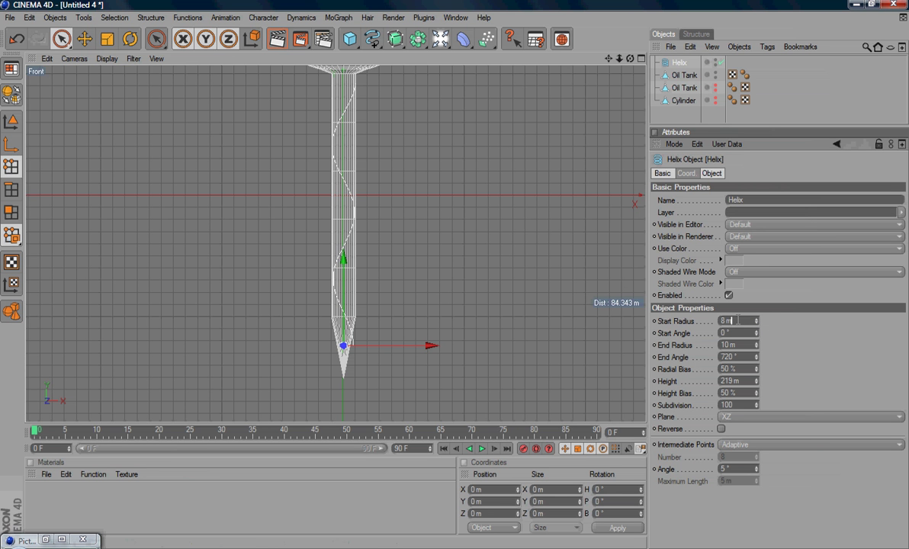
{"action": "left_click", "coordinate": [738, 321]}
{"action": "type", "text": "7"}
{"action": "key", "text": "Return"}
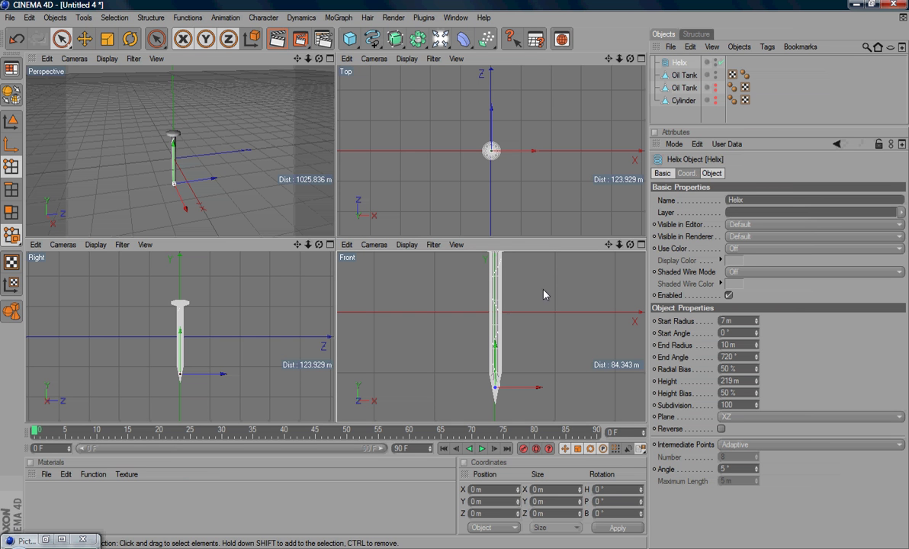
Add a Diamond 4-Side spline with a = 10 m and b = 5 m.
{"action": "left_click", "coordinate": [372, 39]}
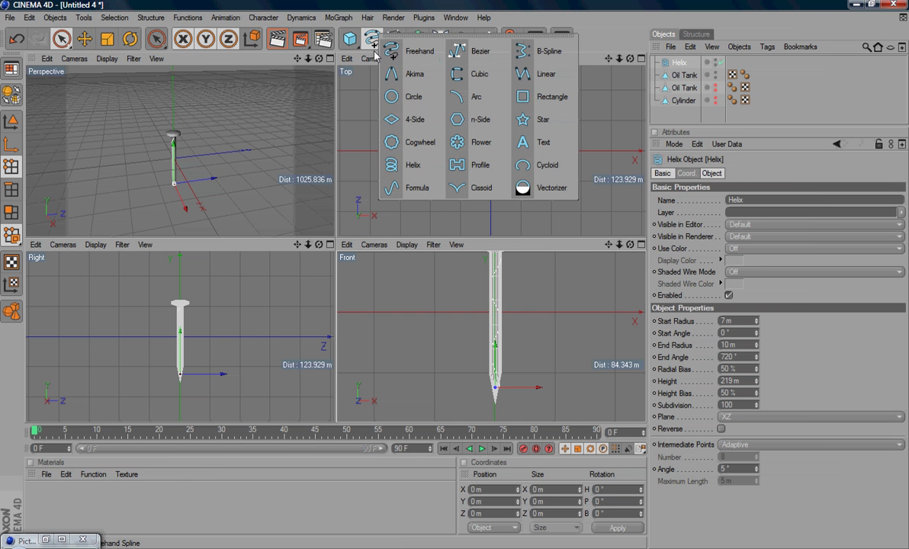
{"action": "left_click", "coordinate": [413, 122]}
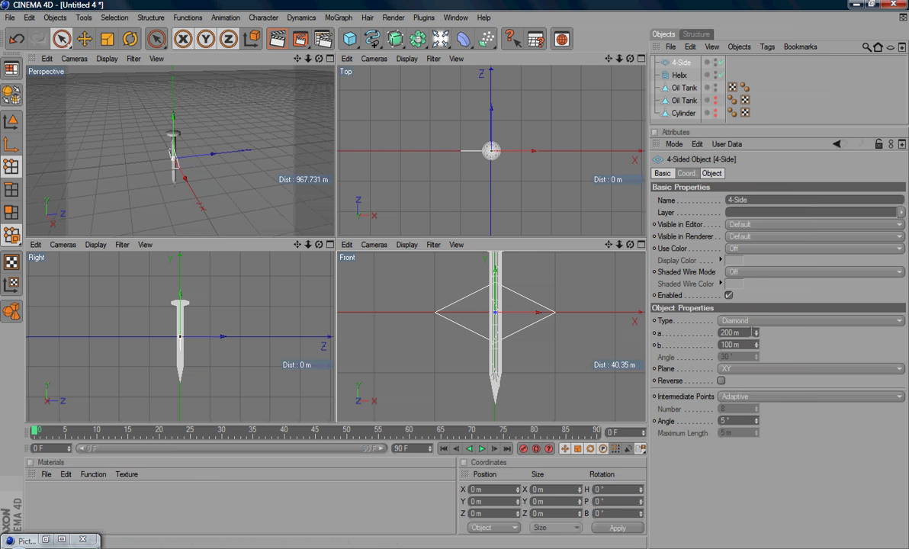
{"action": "left_click", "coordinate": [731, 333]}
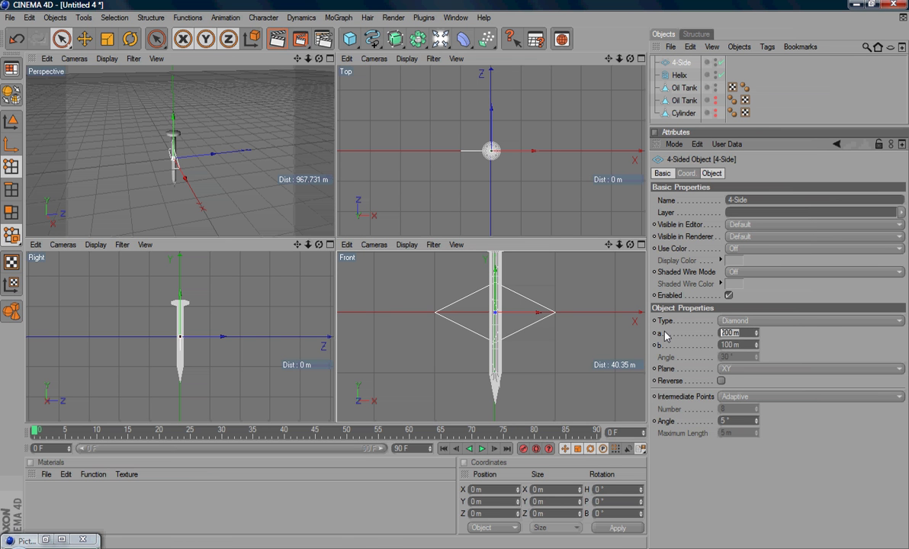
{"action": "type", "text": "10"}
{"action": "key", "text": "Tab"}
{"action": "type", "text": "5"}
{"action": "key", "text": "Return"}
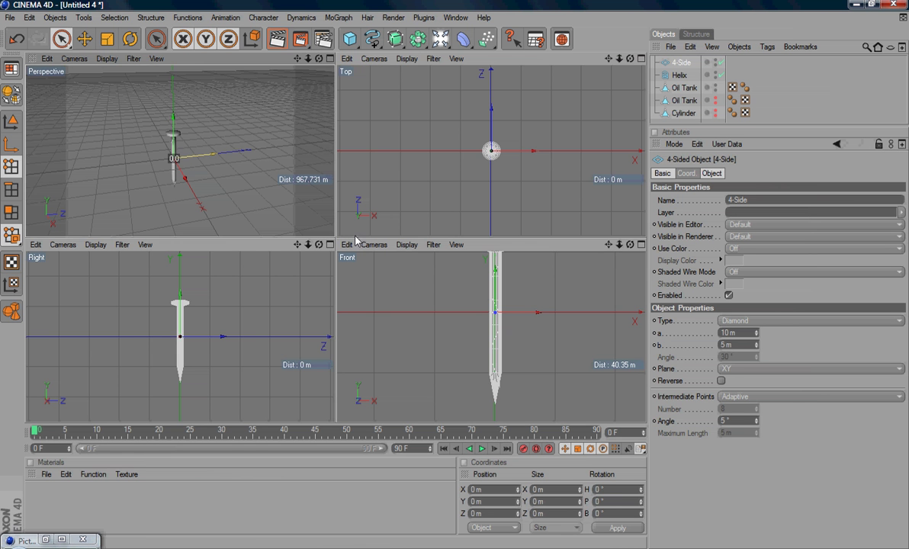
Return to a single Perspective view, undo an accidental diamond move, and reframe the nail.
{"action": "middle_click", "coordinate": [209, 166]}
{"action": "left_click_drag", "start_coordinate": [449, 245], "coordinate": [419, 244]}
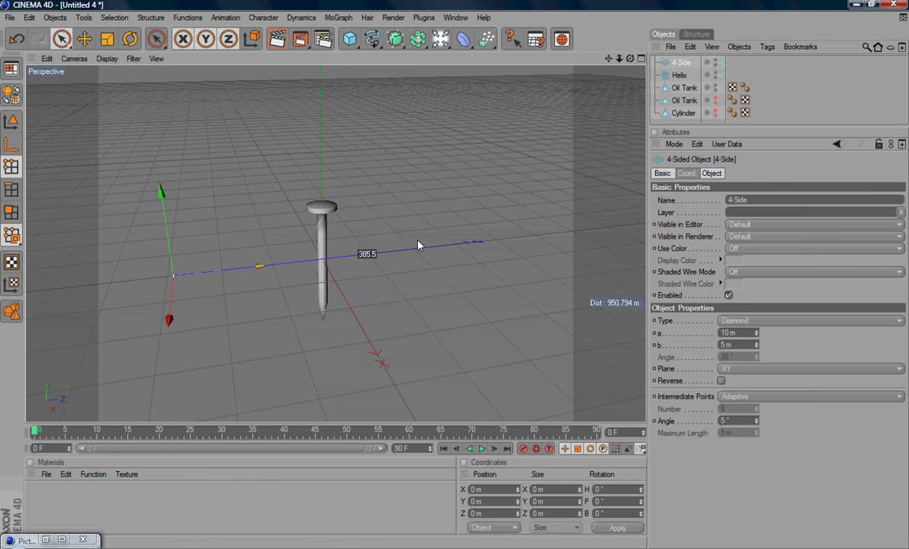
{"action": "key", "text": "super"}
{"action": "left_click", "coordinate": [411, 215]}
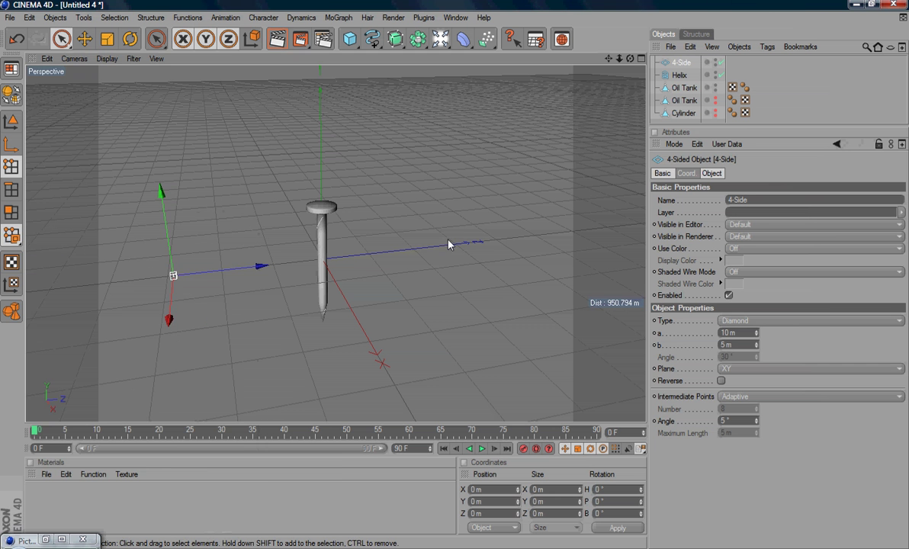
{"action": "key", "text": "ctrl+z"}
{"action": "mouse_move", "coordinate": [406, 221]}
{"action": "left_mouse_down", "text": "alt"}
{"action": "mouse_move", "coordinate": [462, 247]}
{"action": "mouse_move", "coordinate": [445, 266]}
{"action": "left_mouse_up", "text": "alt"}
{"action": "scroll", "coordinate": [461, 248], "scroll_direction": "up", "scroll_amount": 3}
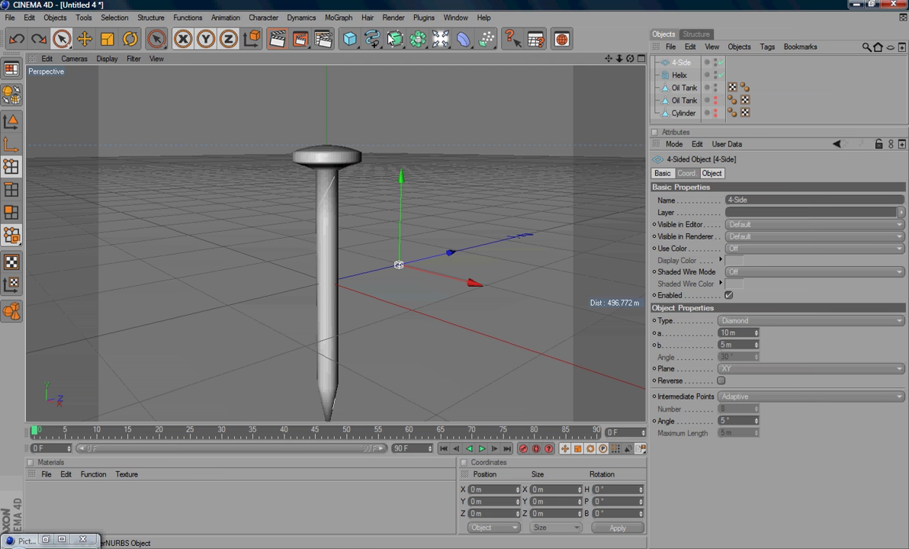
Add a Sweep NURBS and place the 4-Side profile and Helix under it.
{"action": "left_click", "coordinate": [418, 39]}
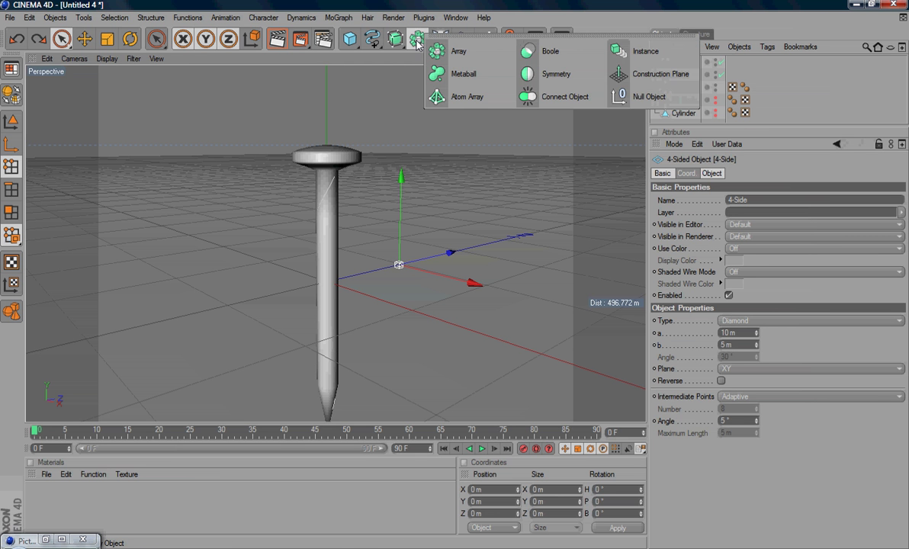
{"action": "left_click", "coordinate": [393, 40]}
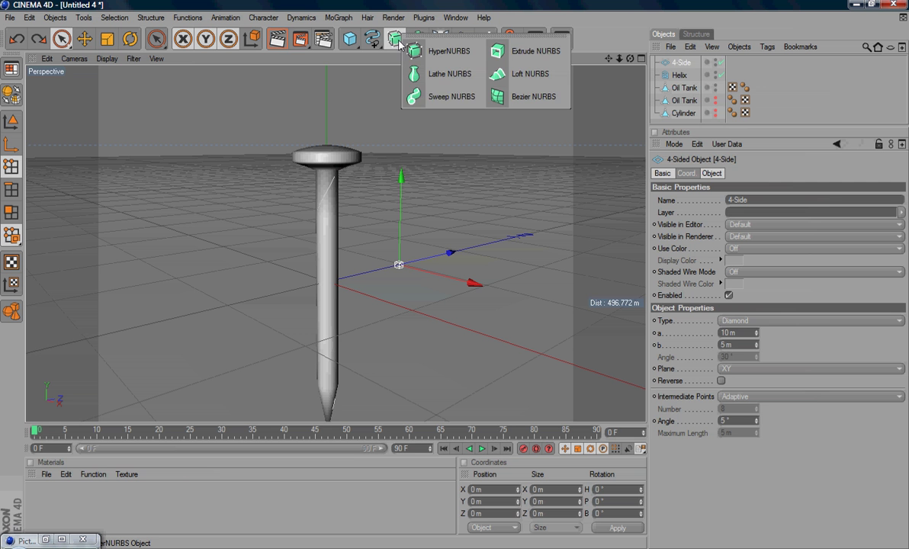
{"action": "left_click", "coordinate": [451, 97]}
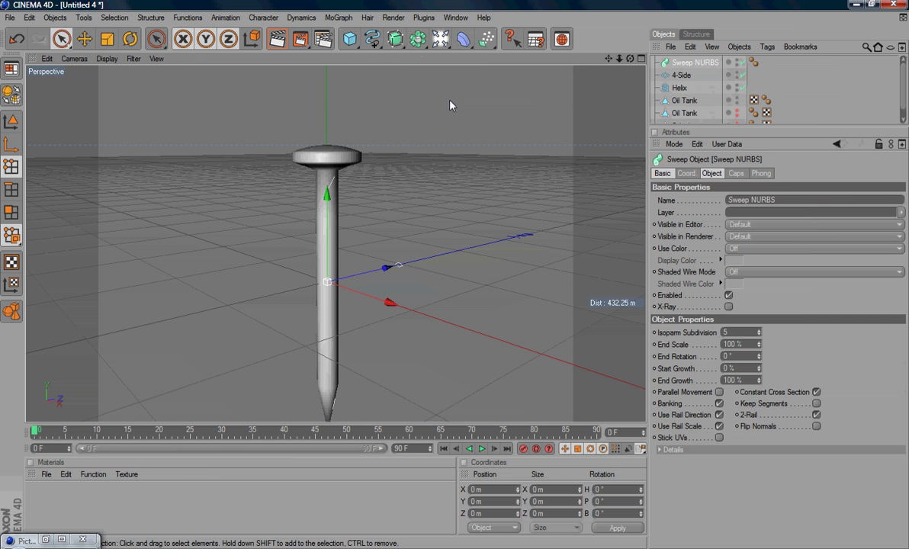
{"action": "left_click", "coordinate": [679, 88]}
{"action": "left_click", "coordinate": [680, 75], "text": "shift"}
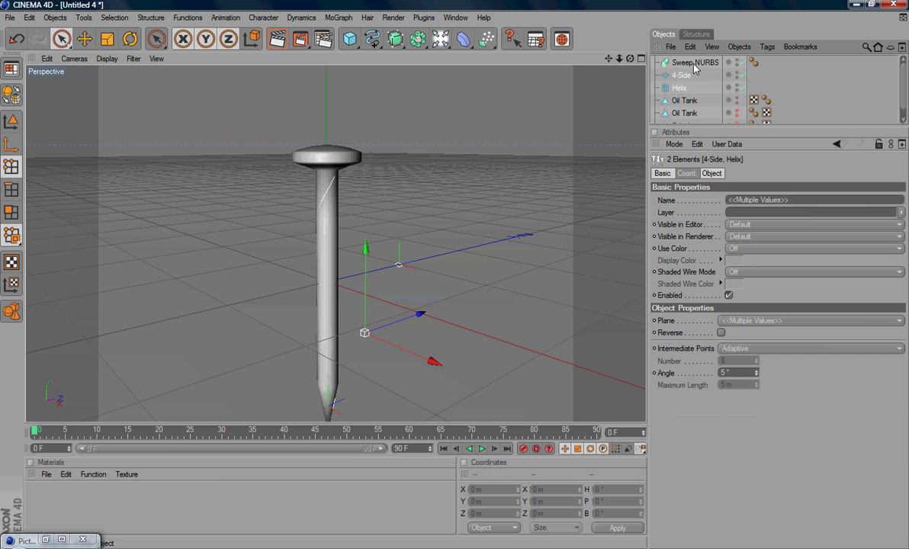
{"action": "left_click_drag", "start_coordinate": [695, 68], "coordinate": [693, 64]}
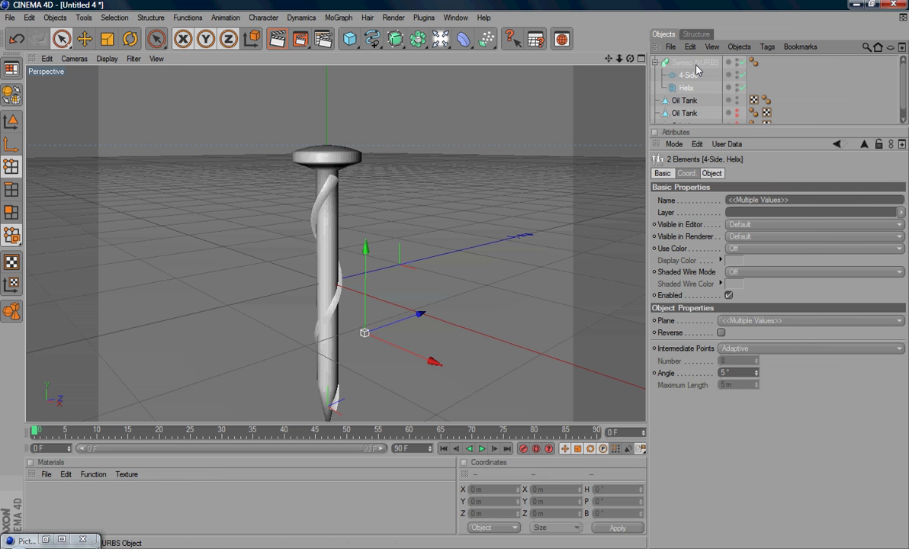
Inspect the swept thread around the nail and select the Sweep NURBS to show its settings.
{"action": "mouse_move", "coordinate": [461, 223]}
{"action": "left_mouse_down", "text": "alt"}
{"action": "mouse_move", "coordinate": [535, 263]}
{"action": "mouse_move", "coordinate": [474, 285]}
{"action": "mouse_move", "coordinate": [402, 279]}
{"action": "mouse_move", "coordinate": [458, 286]}
{"action": "mouse_move", "coordinate": [412, 197]}
{"action": "left_mouse_up", "text": "alt"}
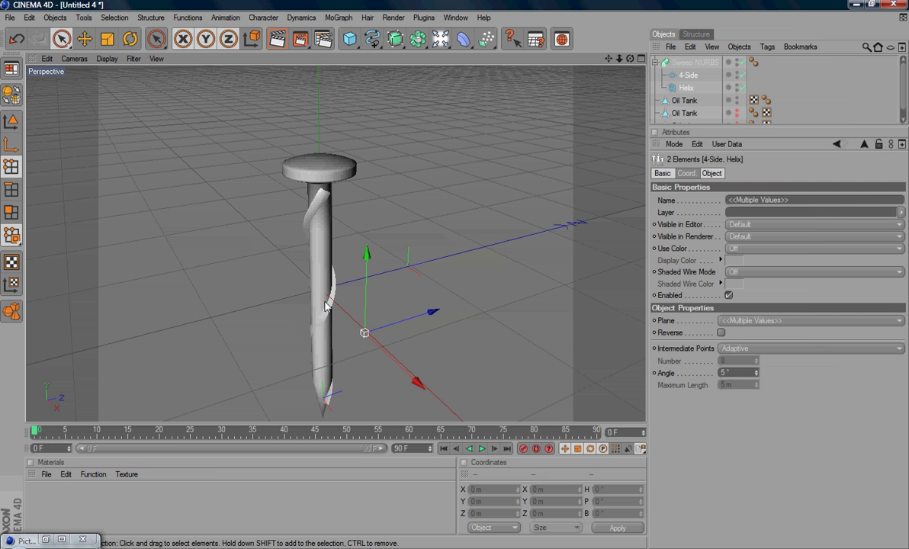
{"action": "mouse_move", "coordinate": [454, 278]}
{"action": "left_mouse_down", "text": "alt"}
{"action": "mouse_move", "coordinate": [463, 308]}
{"action": "mouse_move", "coordinate": [323, 327]}
{"action": "left_mouse_up", "text": "alt"}
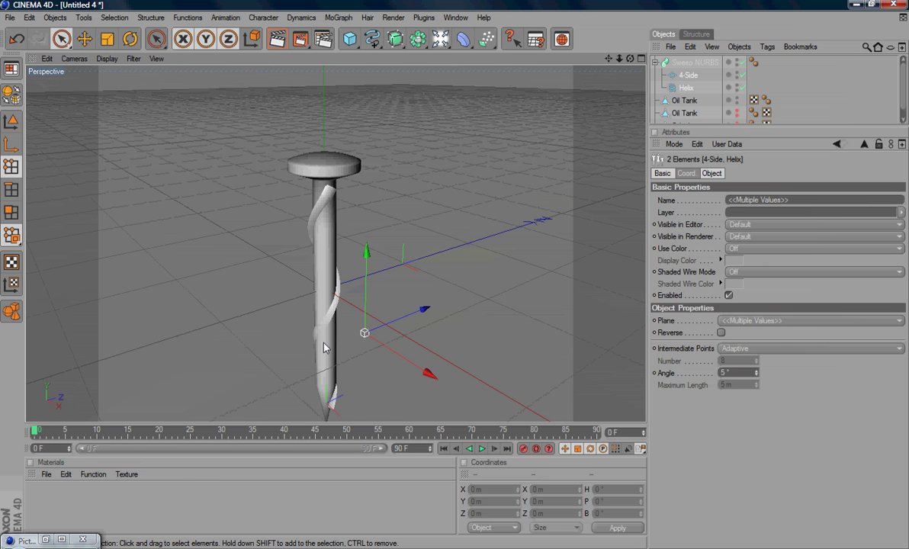
{"action": "left_click", "coordinate": [686, 63]}
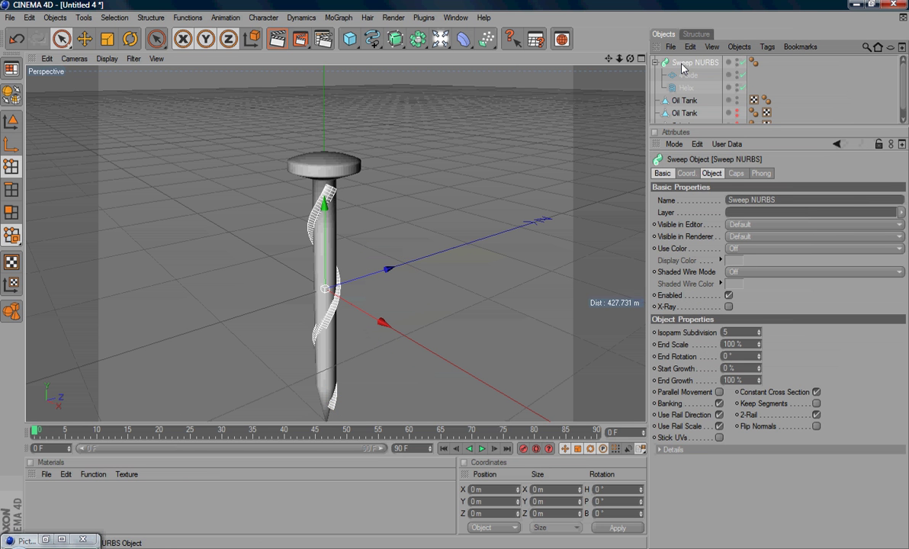
Disable Banking on the Sweep NURBS so the thread stops twisting around the nail.
{"action": "left_click", "coordinate": [719, 403]}
{"action": "mouse_move", "coordinate": [488, 238]}
{"action": "left_mouse_down", "text": "alt"}
{"action": "mouse_move", "coordinate": [482, 287]}
{"action": "mouse_move", "coordinate": [401, 257]}
{"action": "mouse_move", "coordinate": [446, 294]}
{"action": "mouse_move", "coordinate": [451, 351]}
{"action": "mouse_move", "coordinate": [454, 278]}
{"action": "mouse_move", "coordinate": [407, 298]}
{"action": "left_mouse_up", "text": "alt"}
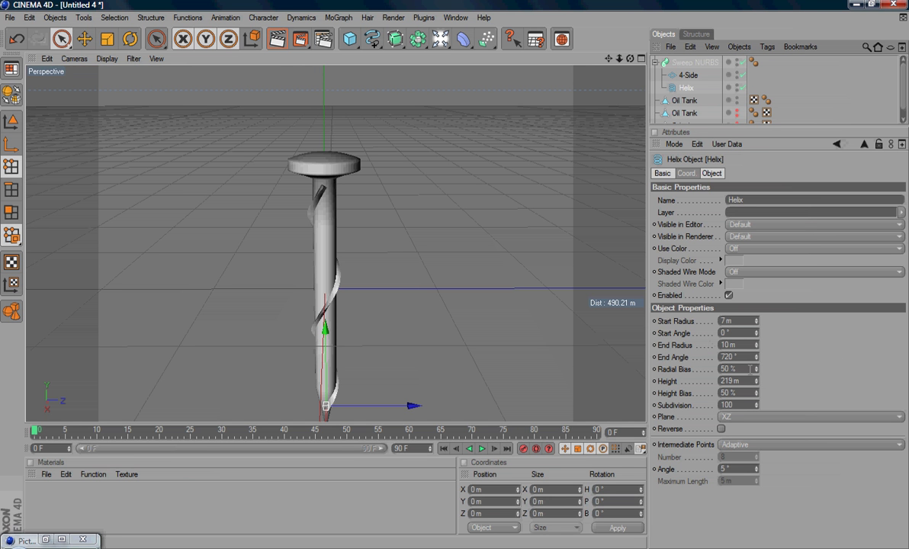
Raise the Helix End Angle to 5265° and view the tighter turns toward the screw tip.
{"action": "mouse_move", "coordinate": [756, 361]}
{"action": "left_mouse_down"}
{"action": "mouse_move", "coordinate": [758, 352]}
{"action": "mouse_move", "coordinate": [755, 362]}
{"action": "left_mouse_up"}
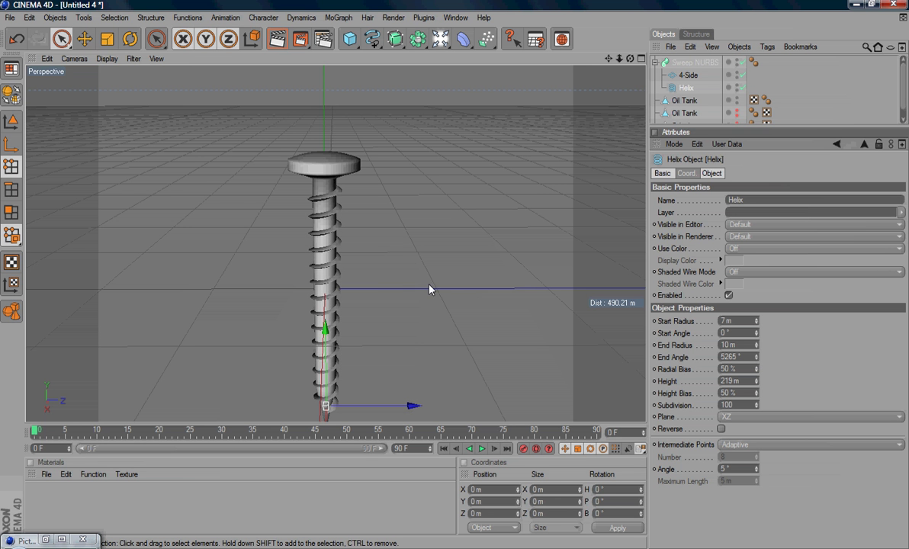
{"action": "mouse_move", "coordinate": [428, 288]}
{"action": "left_mouse_down", "text": "alt"}
{"action": "mouse_move", "coordinate": [427, 310]}
{"action": "mouse_move", "coordinate": [458, 298]}
{"action": "mouse_move", "coordinate": [446, 245]}
{"action": "left_mouse_up", "text": "alt"}
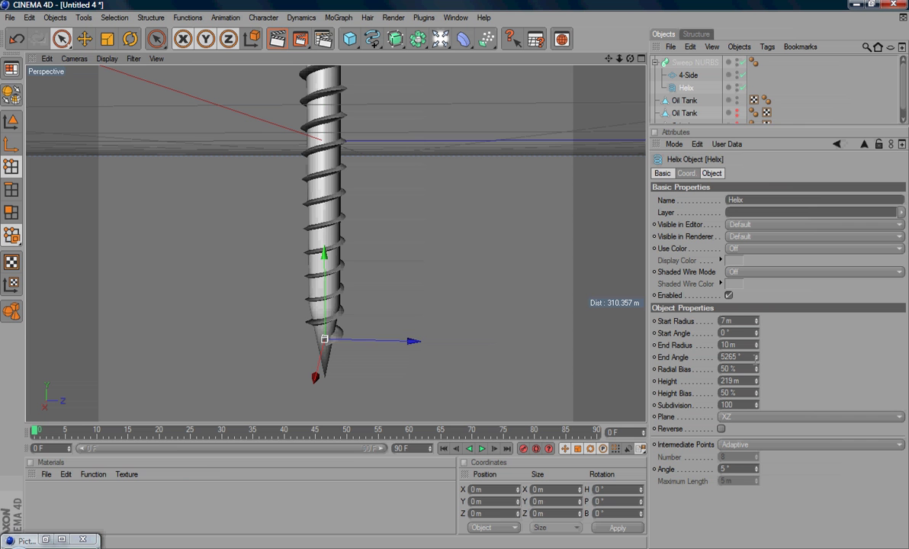
Set the helix Start Radius to 6 m and Radial Bias to 90%, then view the whole screw.
{"action": "double_click", "coordinate": [744, 321]}
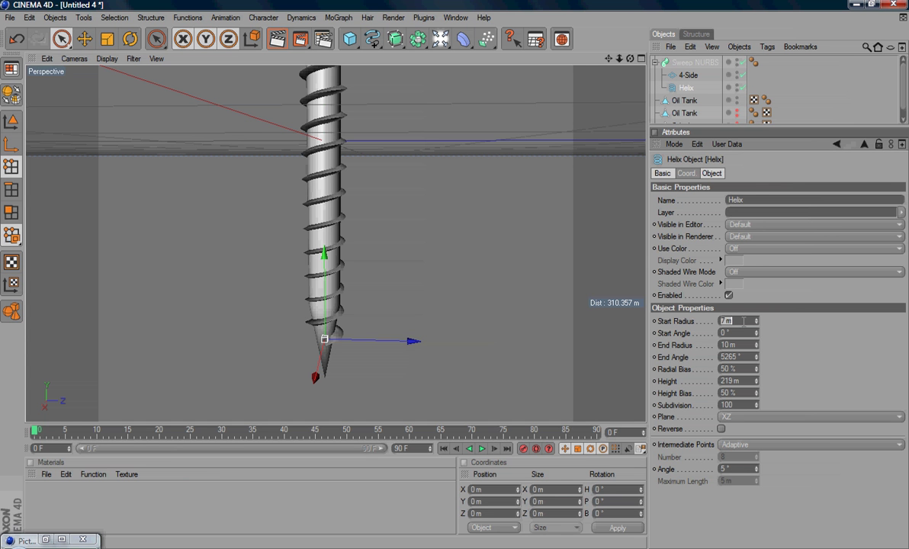
{"action": "type", "text": "6"}
{"action": "key", "text": "Return"}
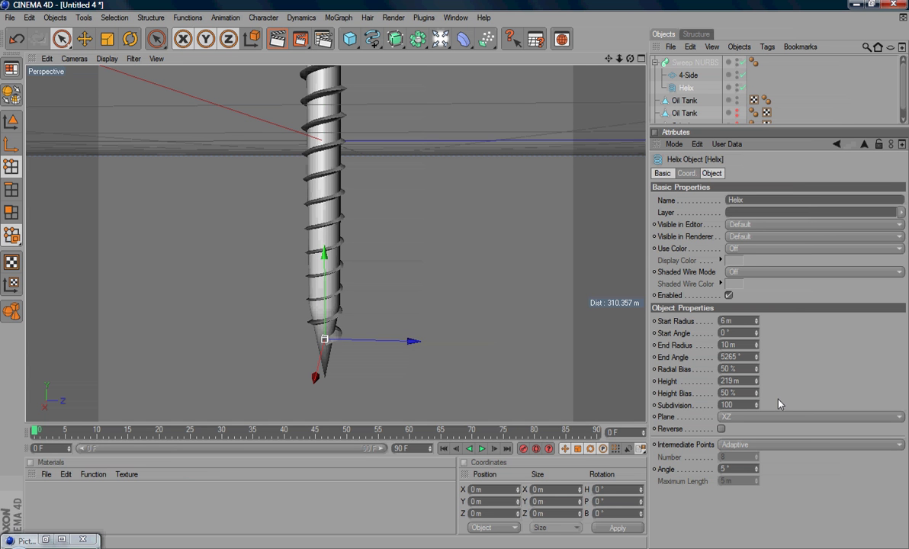
{"action": "left_click_drag", "start_coordinate": [755, 369], "coordinate": [755, 372]}
{"action": "left_click_drag", "start_coordinate": [758, 373], "coordinate": [757, 371]}
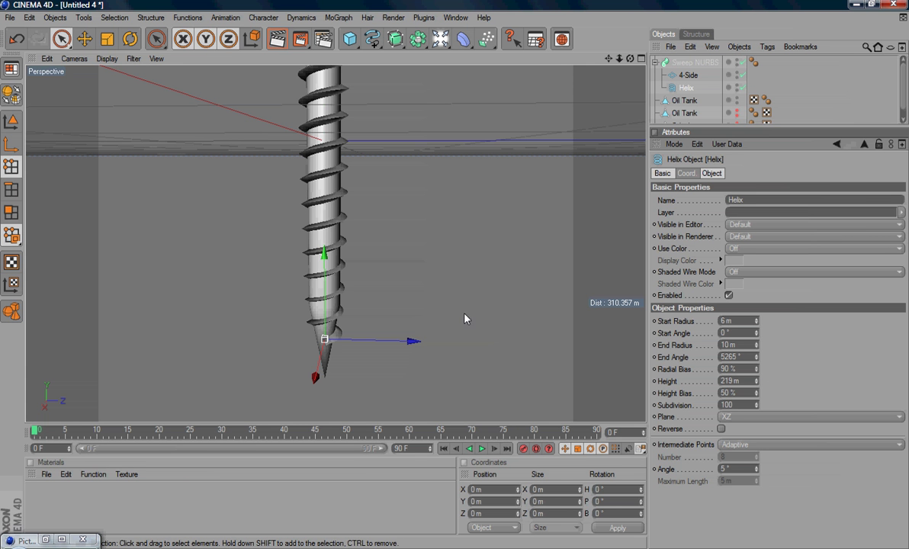
{"action": "mouse_move", "coordinate": [487, 264]}
{"action": "left_mouse_down", "text": "alt"}
{"action": "mouse_move", "coordinate": [336, 300]}
{"action": "mouse_move", "coordinate": [446, 268]}
{"action": "mouse_move", "coordinate": [463, 308]}
{"action": "mouse_move", "coordinate": [458, 264]}
{"action": "mouse_move", "coordinate": [438, 248]}
{"action": "mouse_move", "coordinate": [341, 253]}
{"action": "left_mouse_up", "text": "alt"}
{"action": "scroll", "coordinate": [335, 299], "scroll_direction": "down", "scroll_amount": 3}
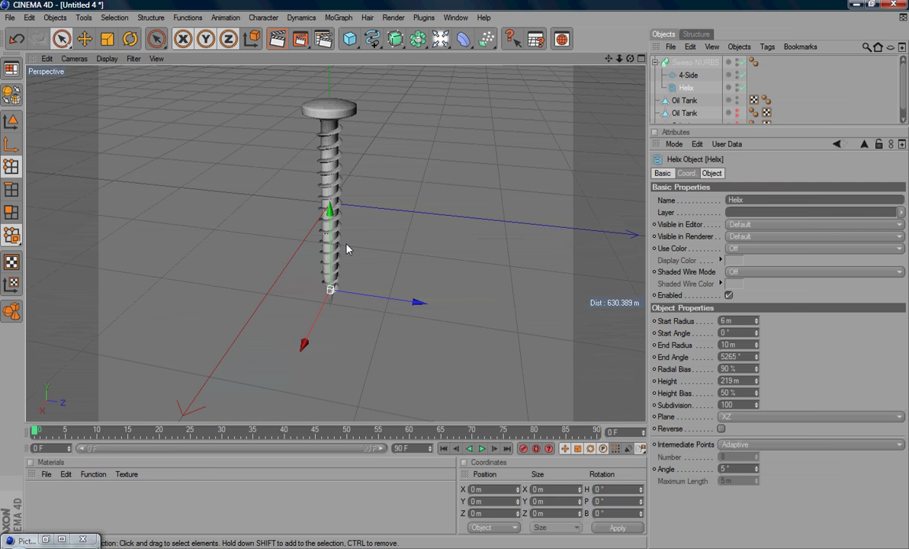
{"action": "mouse_move", "coordinate": [452, 289]}
{"action": "left_mouse_down", "text": "alt"}
{"action": "mouse_move", "coordinate": [448, 246]}
{"action": "mouse_move", "coordinate": [456, 273]}
{"action": "mouse_move", "coordinate": [300, 187]}
{"action": "left_mouse_up", "text": "alt"}
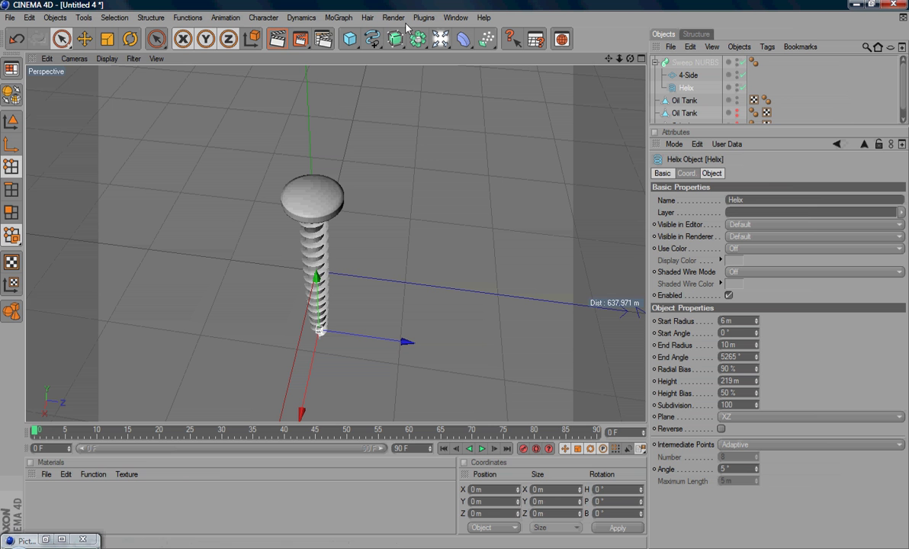
Start opening a file and switch the browser to the SEAGATE120G (F:) drive.
{"action": "left_click", "coordinate": [9, 17]}
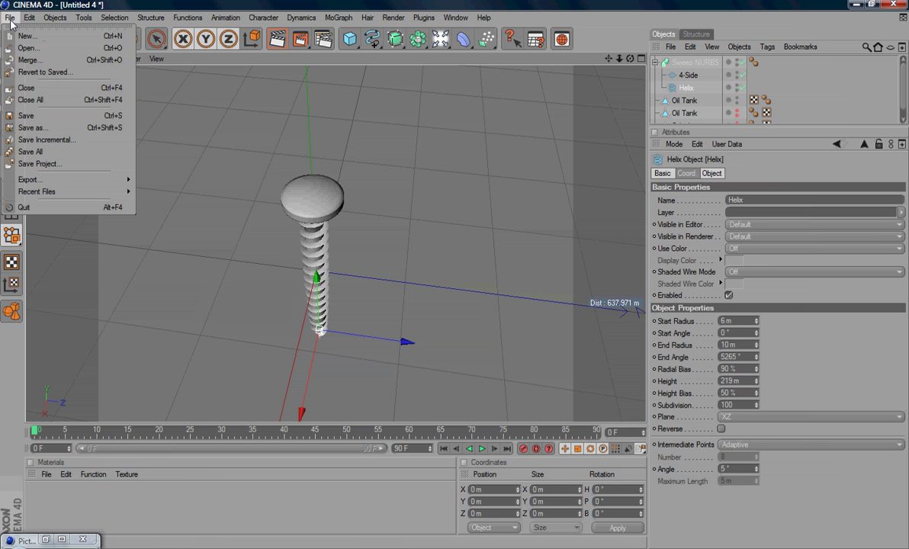
{"action": "left_click", "coordinate": [23, 36]}
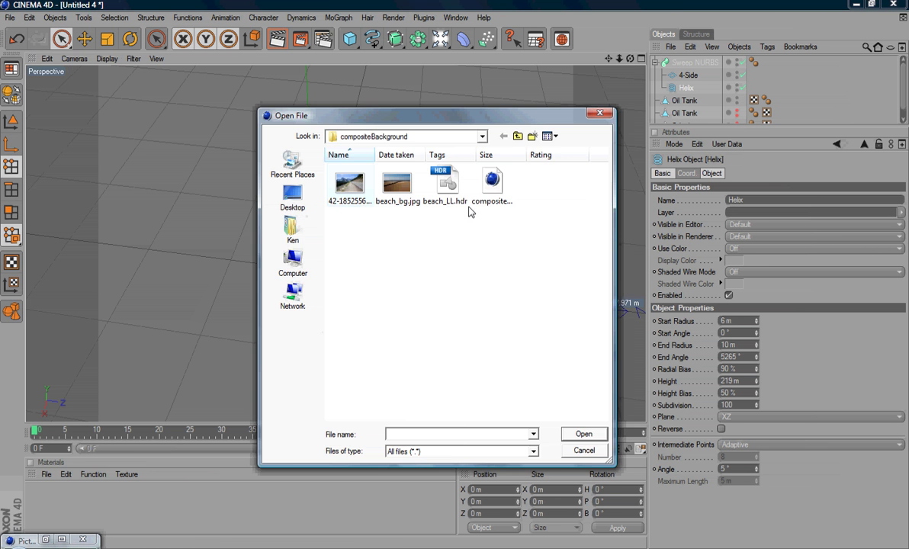
{"action": "left_click", "coordinate": [503, 136]}
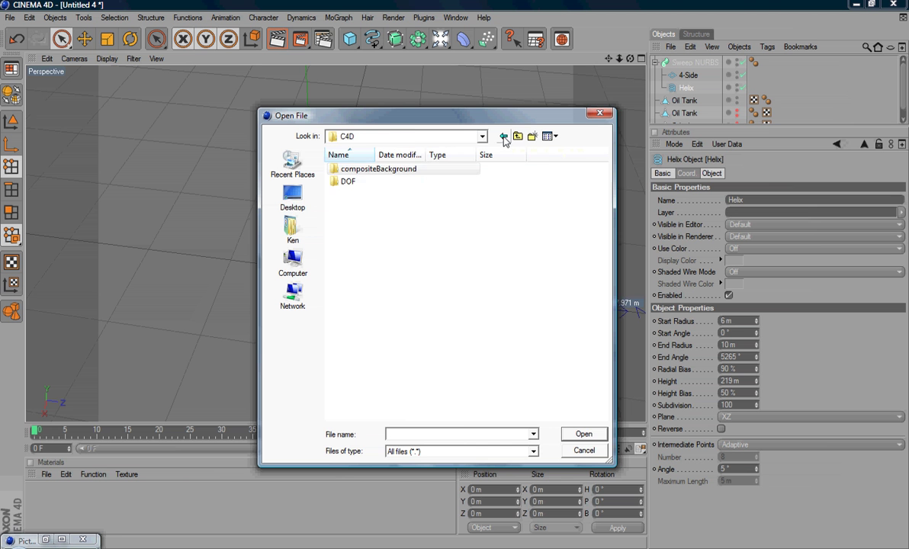
{"action": "left_click", "coordinate": [503, 136]}
{"action": "left_click", "coordinate": [425, 142]}
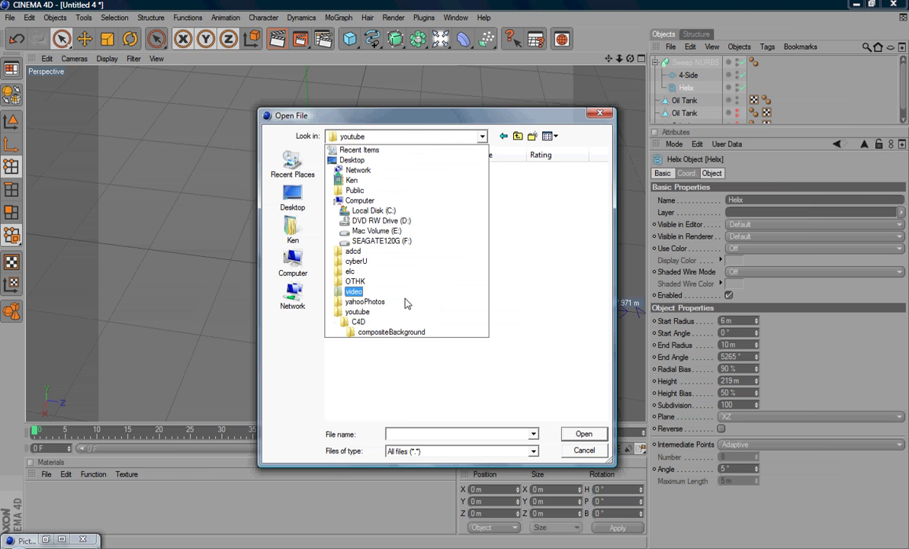
{"action": "left_click", "coordinate": [396, 241]}
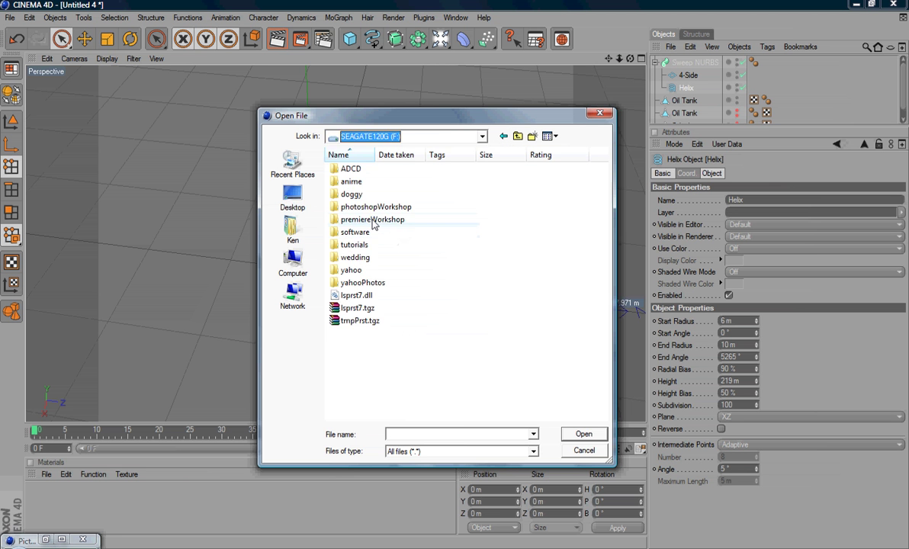
Browse into ADCD\3D\class04\screw and open cross.eps.
{"action": "double_click", "coordinate": [350, 169]}
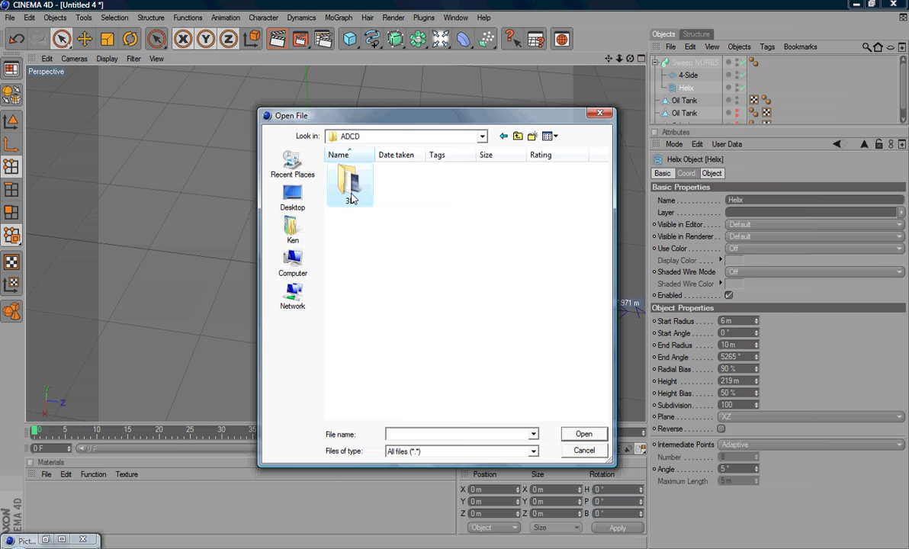
{"action": "double_click", "coordinate": [349, 175]}
{"action": "double_click", "coordinate": [352, 193]}
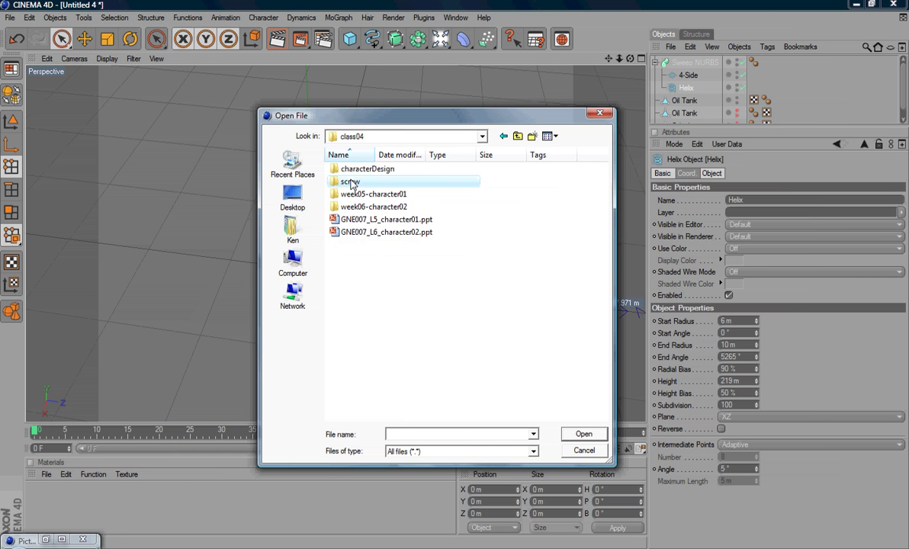
{"action": "double_click", "coordinate": [351, 182]}
{"action": "left_click", "coordinate": [355, 193]}
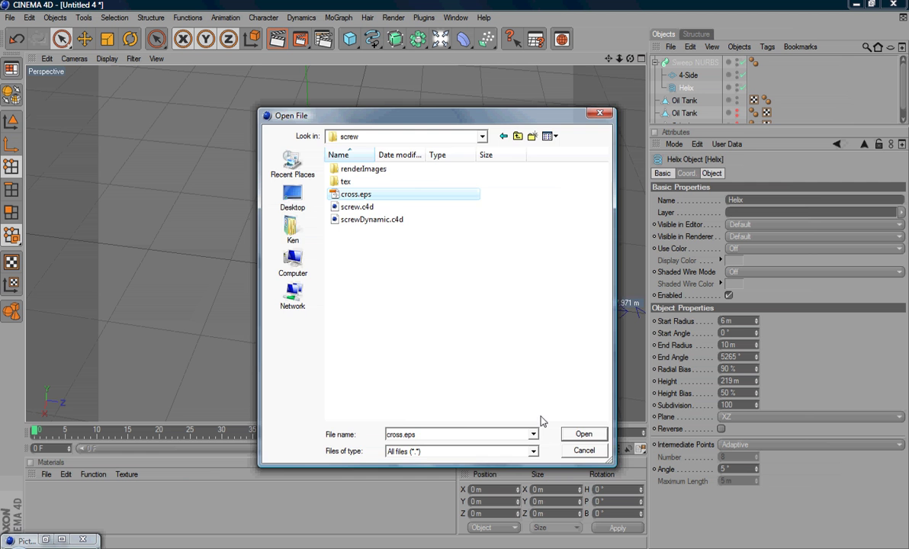
{"action": "left_click", "coordinate": [583, 434]}
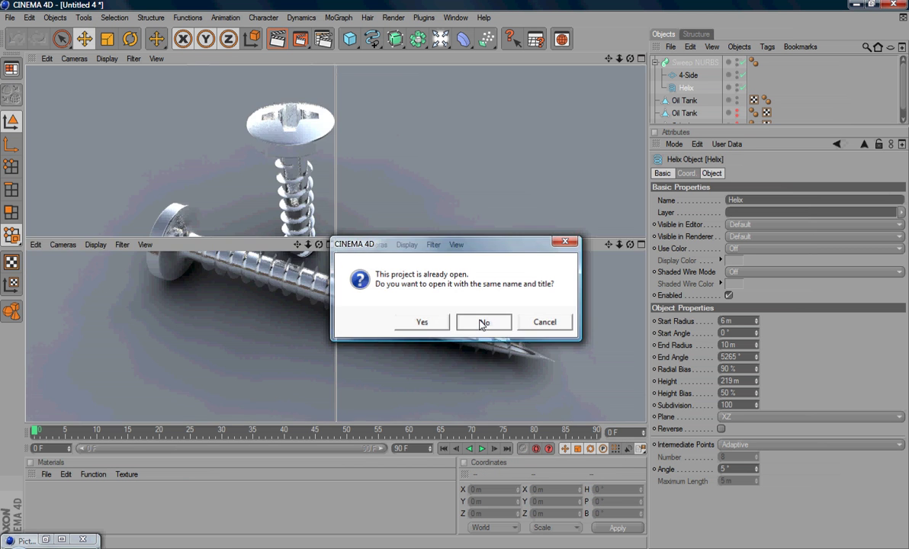
Open cross.eps as a new scene and set the cross's X and Y positions to 0 m.
{"action": "left_click", "coordinate": [481, 322]}
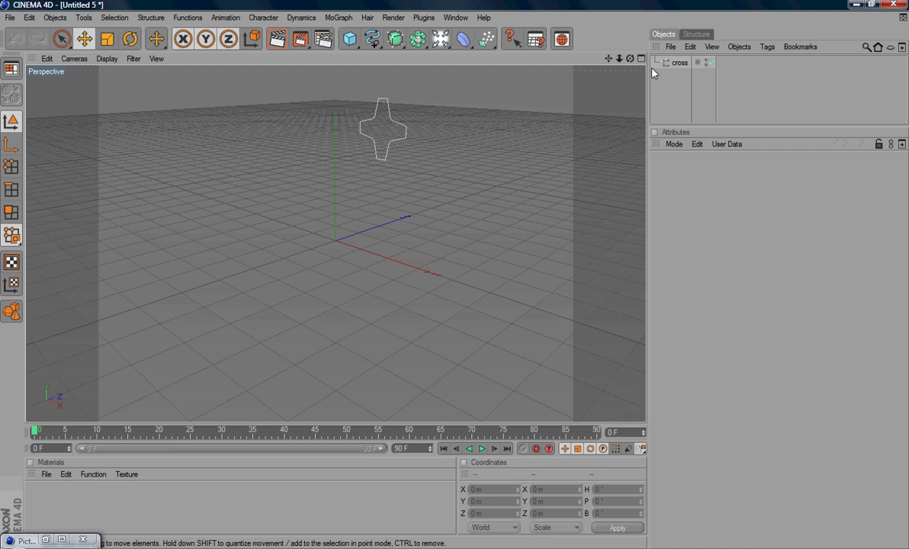
{"action": "left_click", "coordinate": [675, 63]}
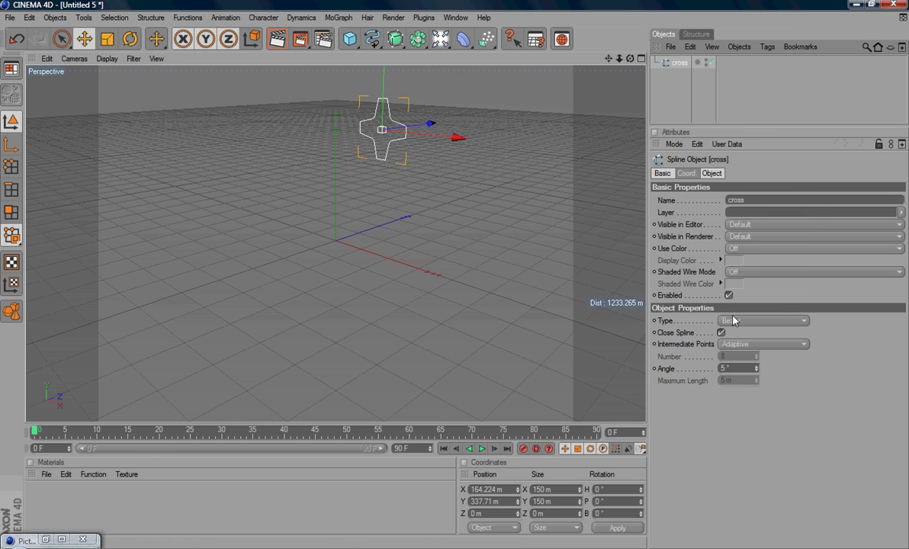
{"action": "left_click", "coordinate": [686, 173]}
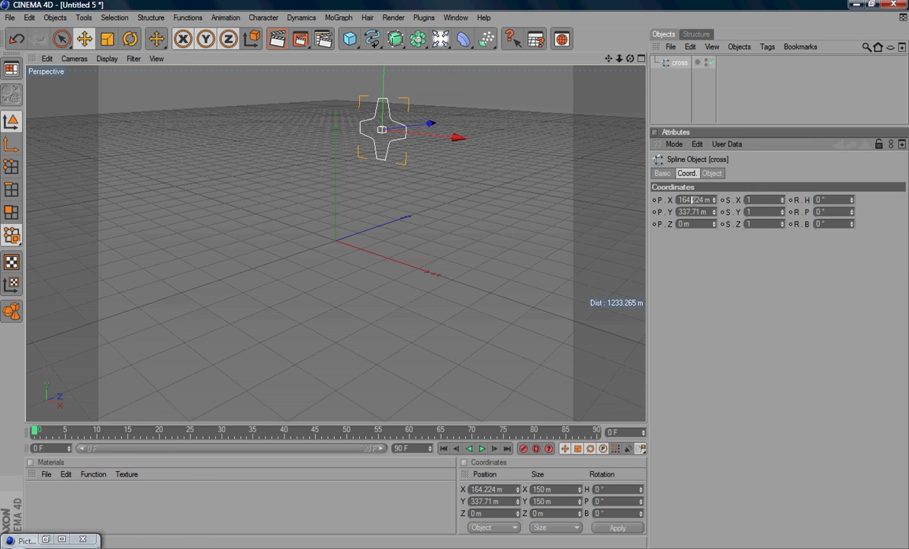
{"action": "left_click", "coordinate": [693, 200]}
{"action": "type", "text": "0"}
{"action": "key", "text": "Tab"}
{"action": "type", "text": "0"}
{"action": "key", "text": "Return"}
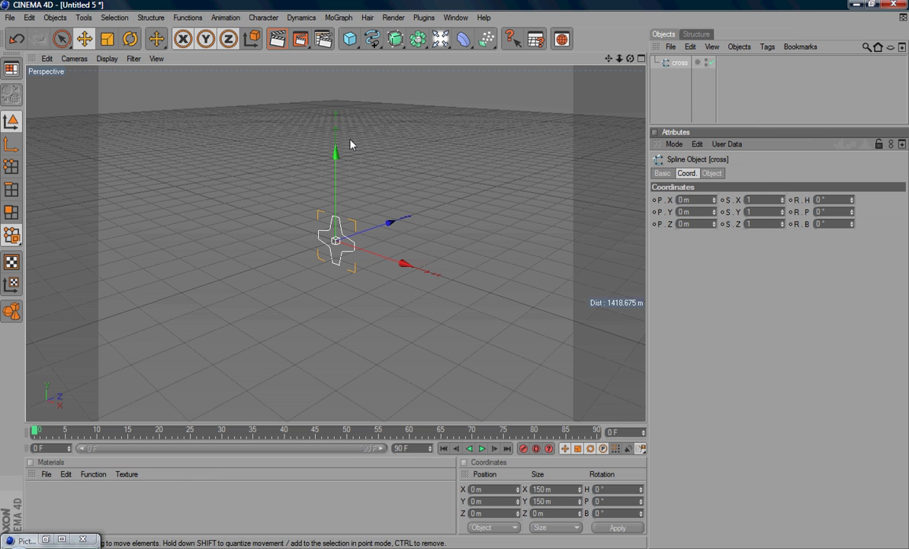
Rotate the cross spline to a -90° pitch so it lies flat.
{"action": "left_click", "coordinate": [12, 144]}
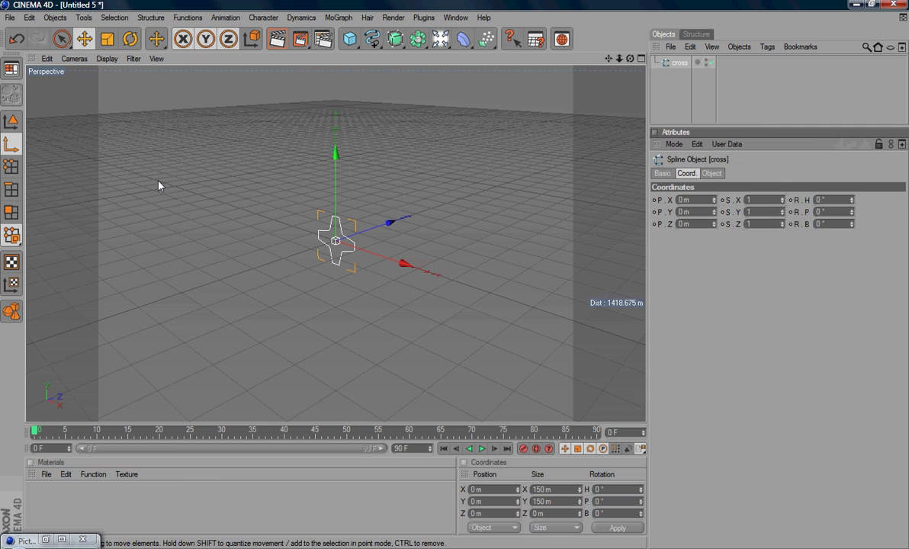
{"action": "key", "text": "r"}
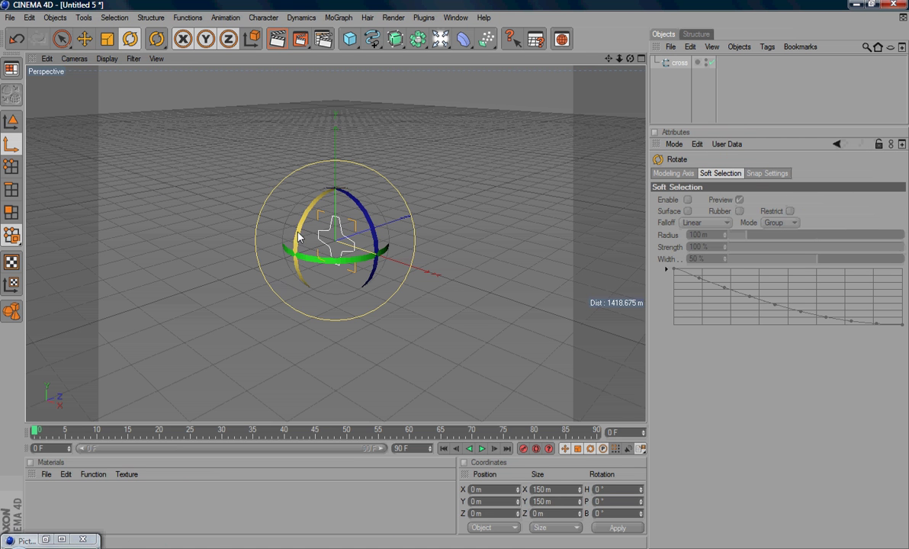
{"action": "mouse_move", "coordinate": [298, 237]}
{"action": "left_mouse_down"}
{"action": "mouse_move", "coordinate": [300, 198]}
{"action": "mouse_move", "coordinate": [286, 188]}
{"action": "left_mouse_up"}
{"action": "key", "text": "ctrl+z"}
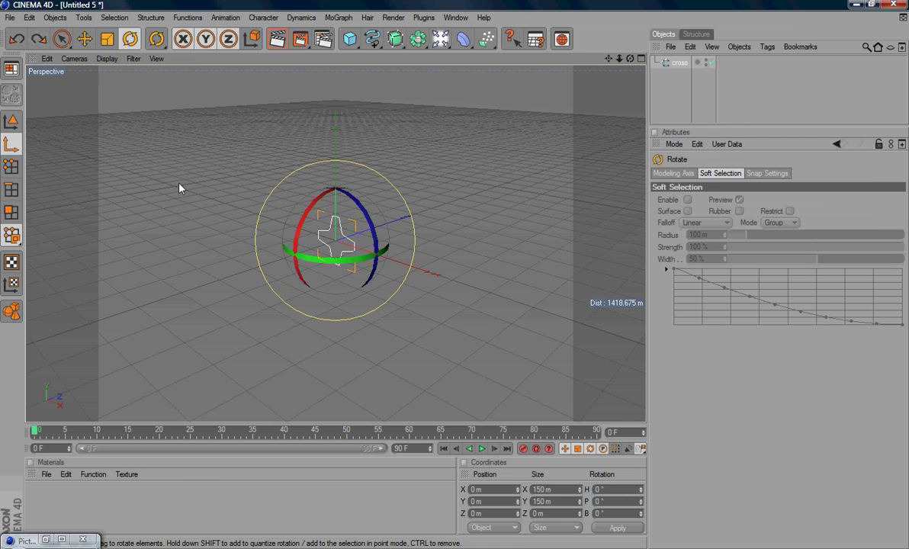
{"action": "left_click", "coordinate": [11, 120]}
{"action": "left_click_drag", "start_coordinate": [301, 228], "coordinate": [350, 217]}
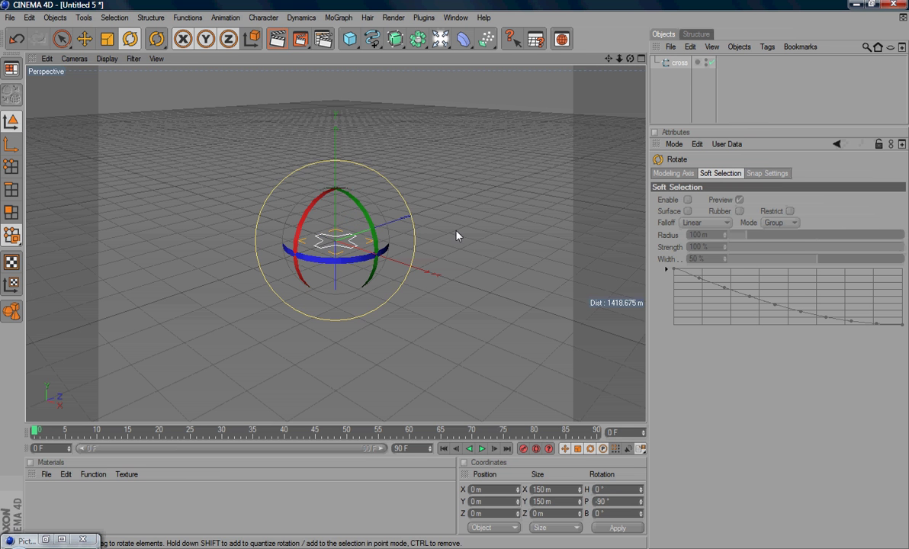
{"action": "left_click", "coordinate": [465, 214]}
{"action": "left_click", "coordinate": [679, 62]}
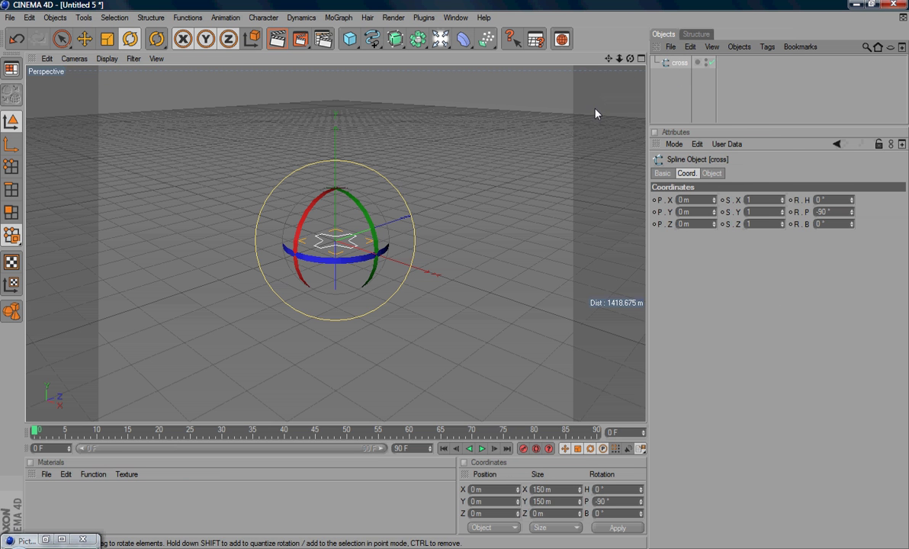
Paste the cross spline into the screw scene Untitled 4 and enlarge the top view.
{"action": "left_click", "coordinate": [456, 17]}
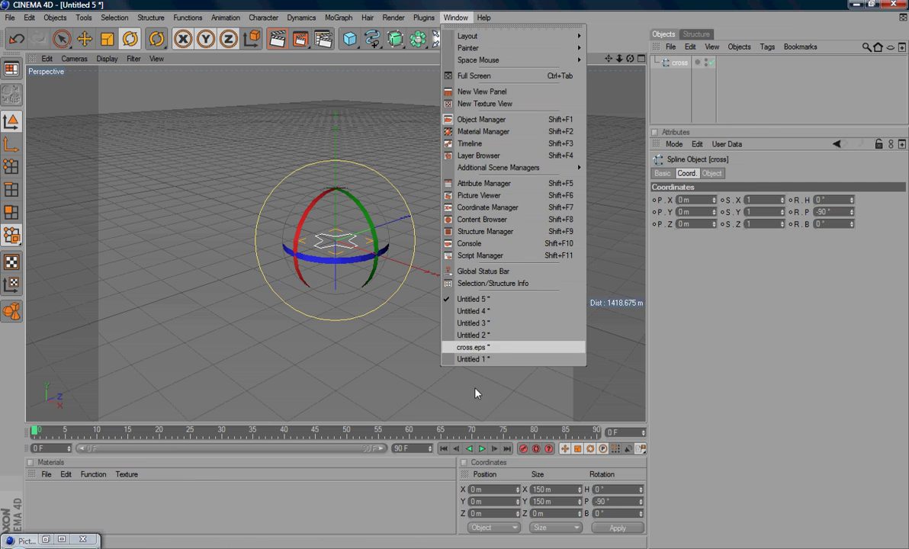
{"action": "left_click", "coordinate": [473, 310]}
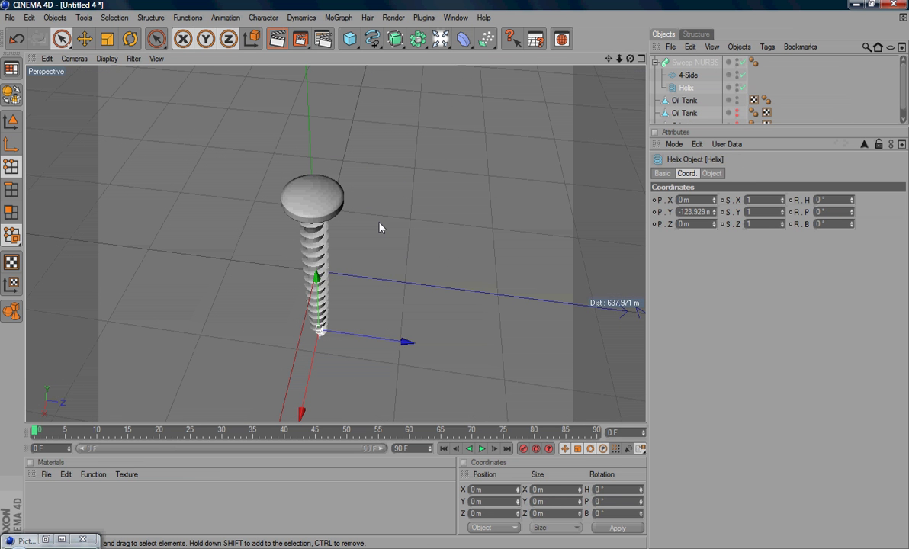
{"action": "key", "text": "ctrl+v"}
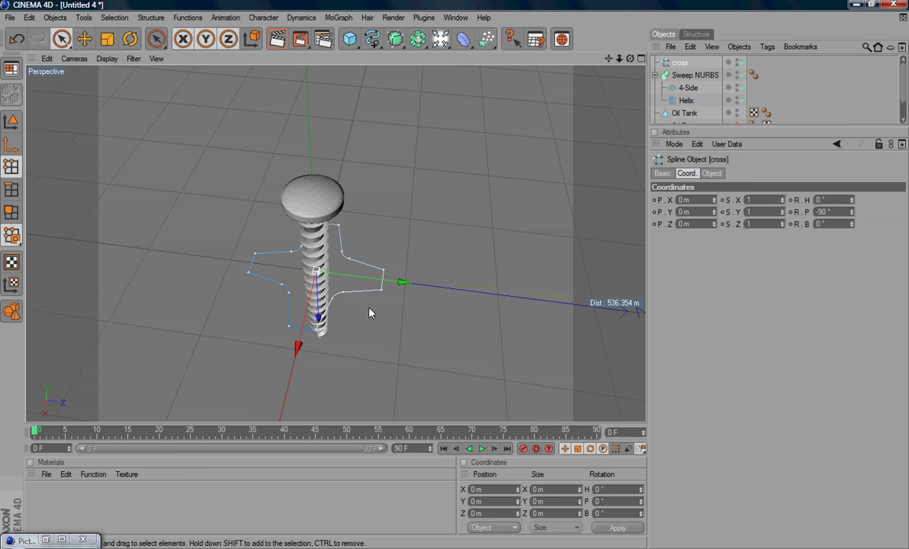
{"action": "middle_click", "coordinate": [369, 311]}
{"action": "middle_click", "coordinate": [487, 198]}
Scale the cross spline down to about 43 m across to fit the screw head.
{"action": "key", "text": "t"}
{"action": "left_click_drag", "start_coordinate": [342, 216], "coordinate": [366, 214]}
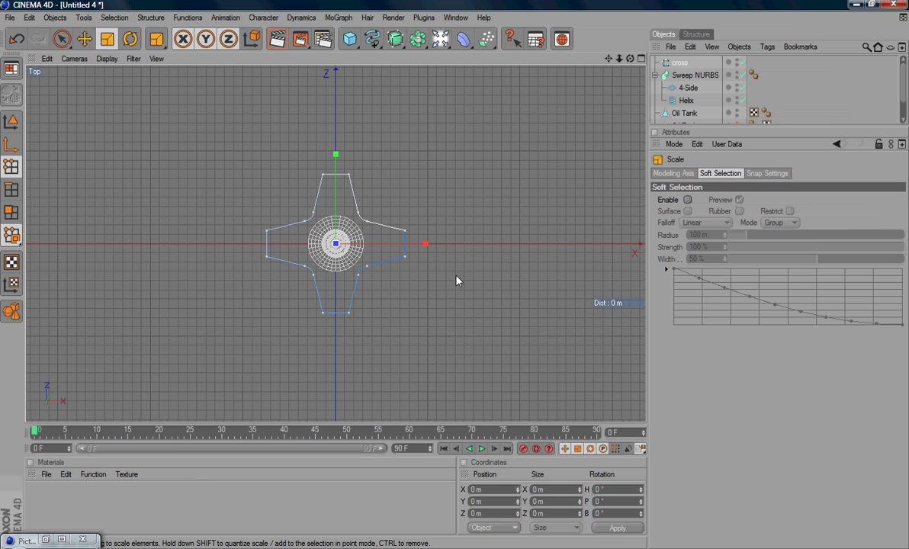
{"action": "left_click", "coordinate": [11, 120]}
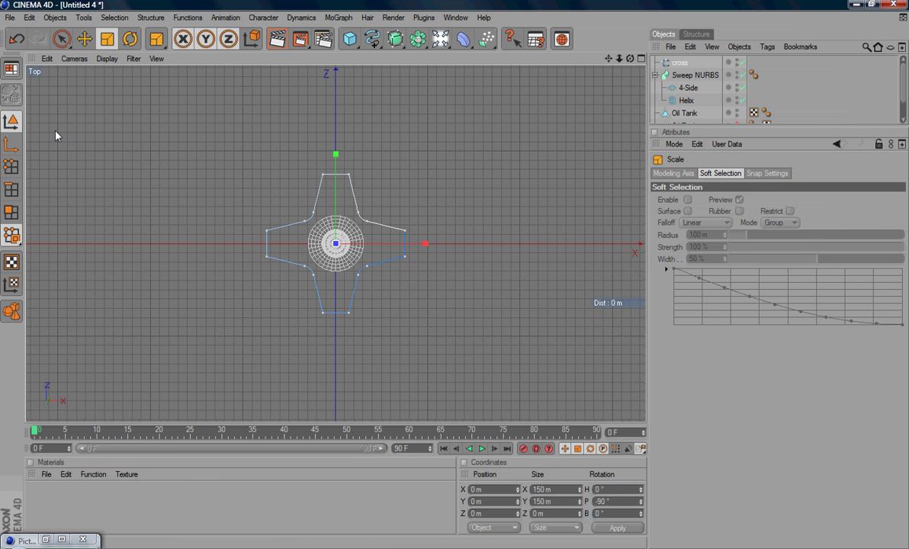
{"action": "mouse_move", "coordinate": [405, 311]}
{"action": "left_mouse_down"}
{"action": "mouse_move", "coordinate": [382, 258]}
{"action": "mouse_move", "coordinate": [455, 280]}
{"action": "left_mouse_up"}
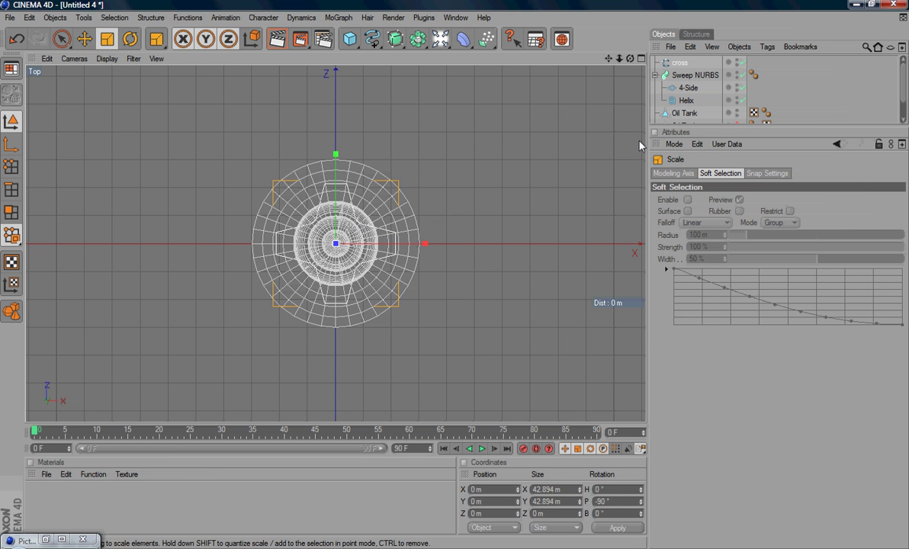
{"action": "left_click", "coordinate": [678, 62]}
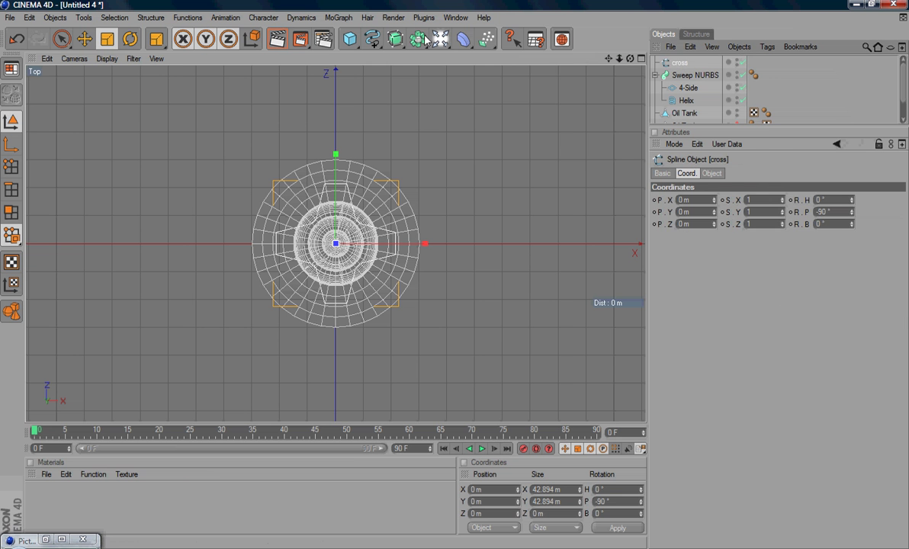
{"action": "left_click_drag", "start_coordinate": [395, 38], "coordinate": [532, 62]}
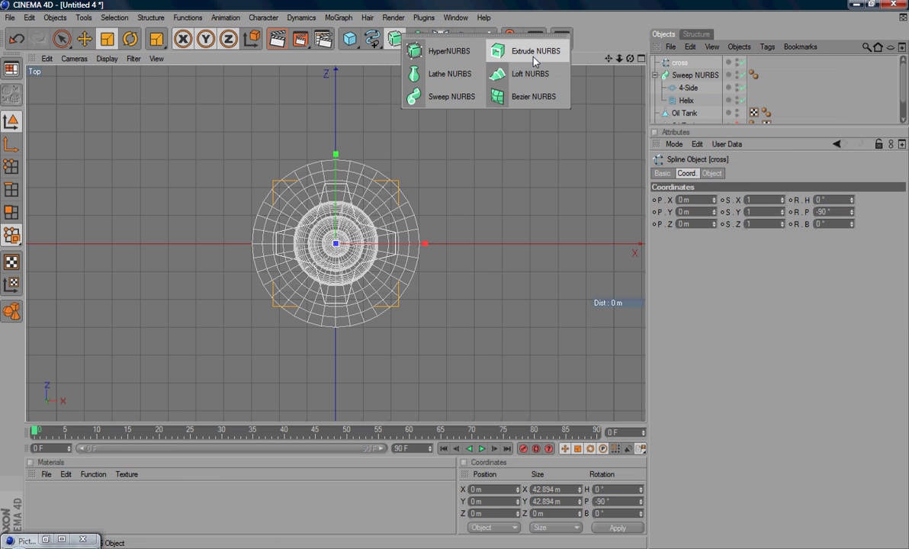
Put the cross in an Extrude NURBS with movement 0 / 20 m / 0.
{"action": "left_click", "coordinate": [536, 63]}
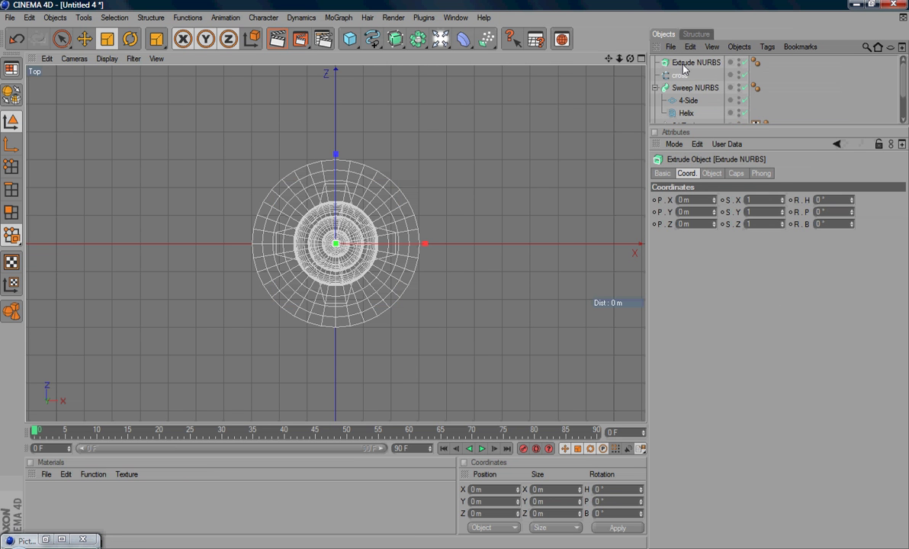
{"action": "left_click_drag", "start_coordinate": [677, 75], "coordinate": [672, 71]}
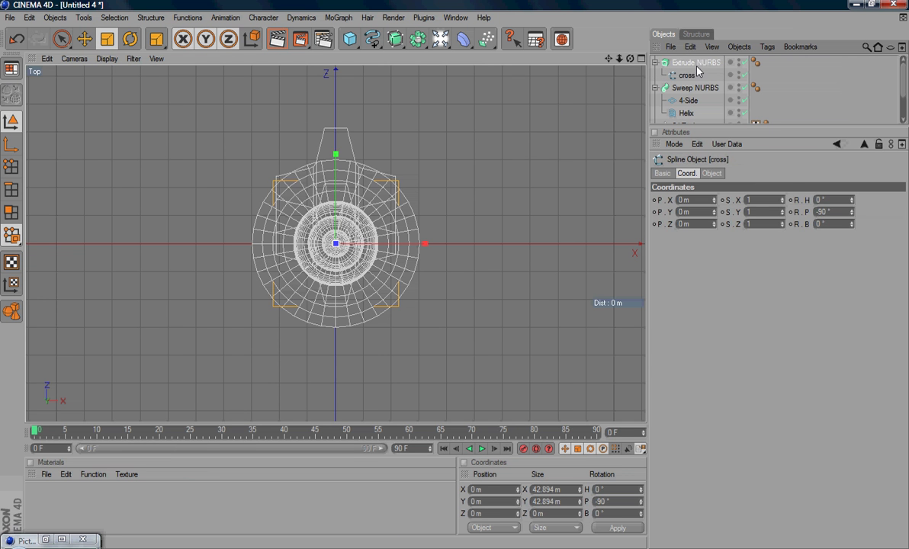
{"action": "left_click", "coordinate": [681, 63]}
{"action": "left_click", "coordinate": [735, 174]}
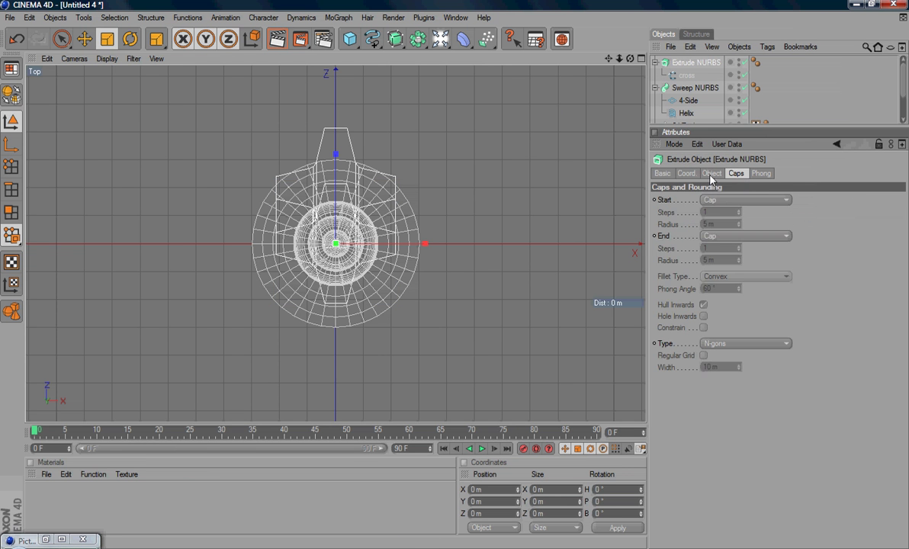
{"action": "left_click", "coordinate": [712, 173]}
{"action": "key", "text": "Return"}
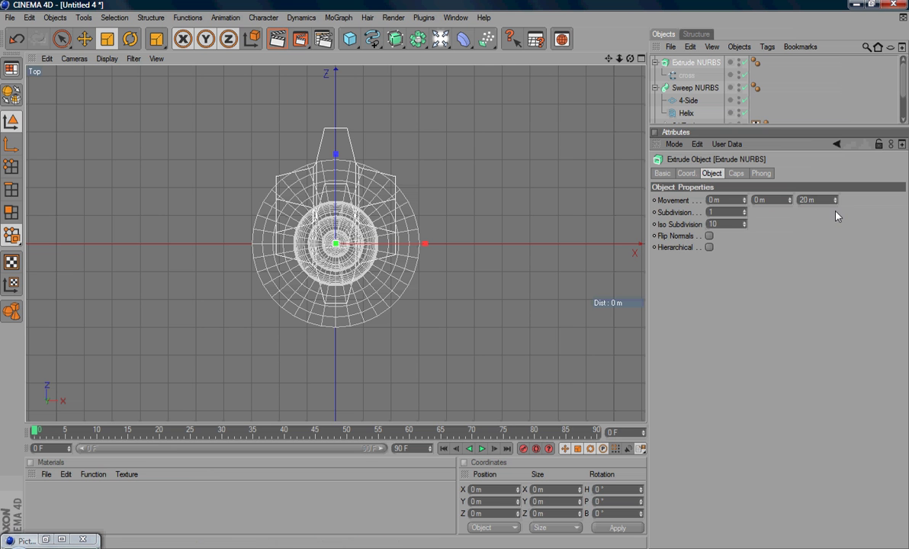
{"action": "double_click", "coordinate": [806, 199]}
{"action": "type", "text": "0"}
{"action": "key", "text": "Return"}
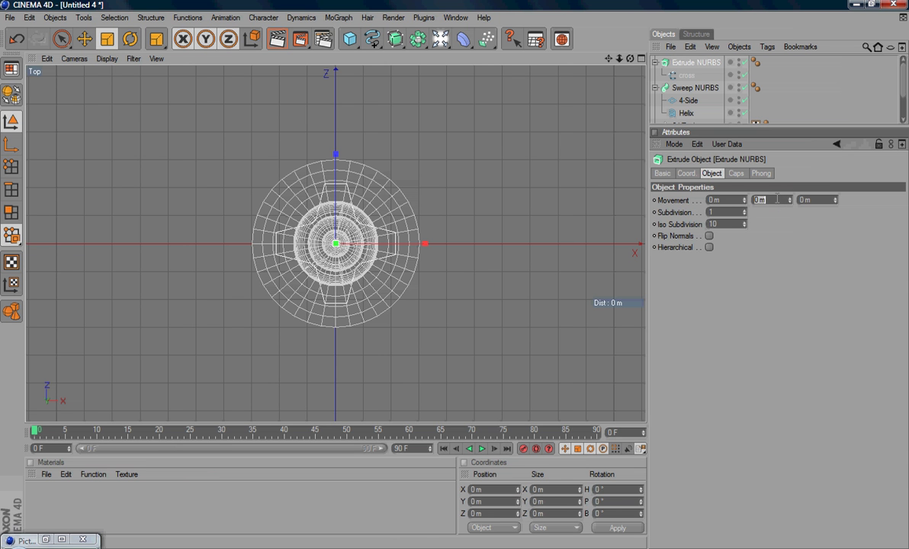
{"action": "middle_click", "coordinate": [339, 195]}
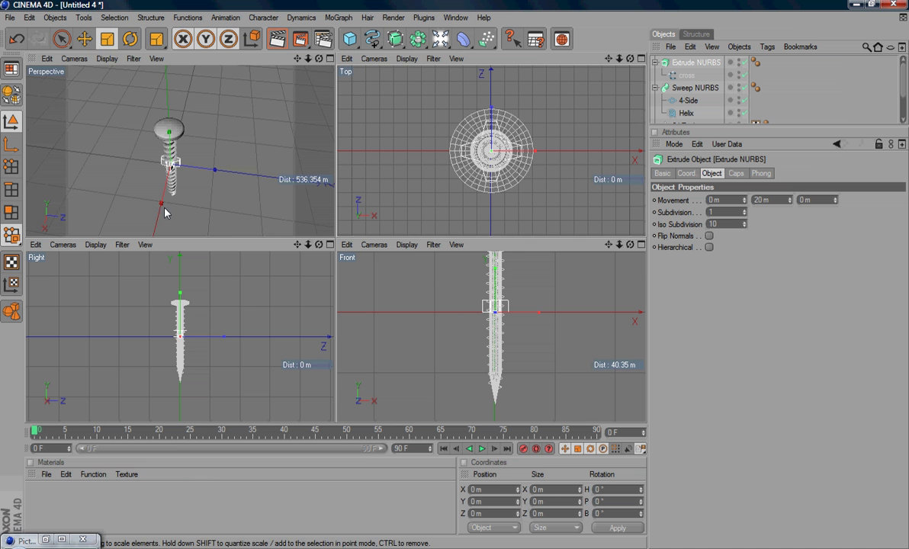
Raise the Extrude NURBS subdivision from 3 to 4.
{"action": "scroll", "coordinate": [166, 209], "scroll_direction": "up", "scroll_amount": 2}
{"action": "scroll", "coordinate": [168, 204], "scroll_direction": "up", "scroll_amount": 3}
{"action": "scroll", "coordinate": [170, 200], "scroll_direction": "up", "scroll_amount": 2}
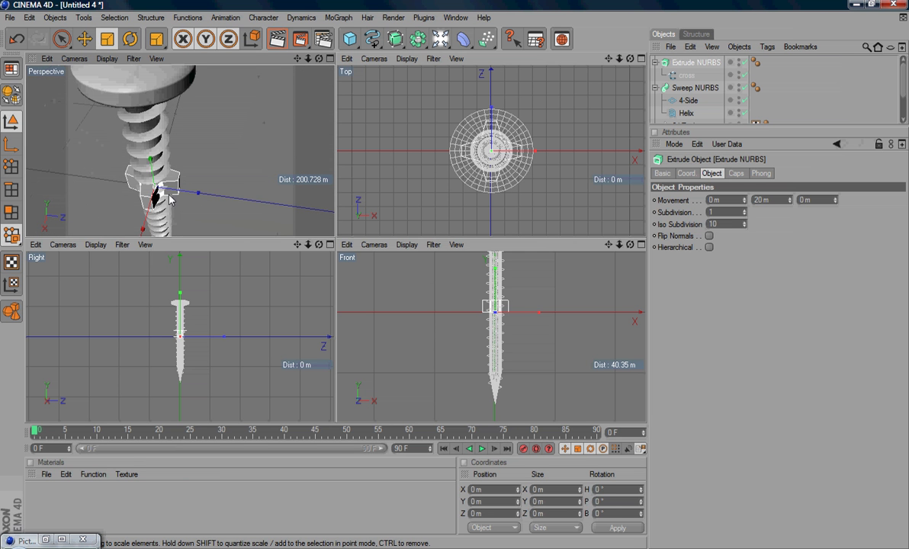
{"action": "mouse_move", "coordinate": [169, 200]}
{"action": "left_mouse_down", "text": "alt"}
{"action": "mouse_move", "coordinate": [331, 265]}
{"action": "mouse_move", "coordinate": [206, 187]}
{"action": "left_mouse_up", "text": "alt"}
{"action": "scroll", "coordinate": [183, 170], "scroll_direction": "up", "scroll_amount": 2}
{"action": "mouse_move", "coordinate": [318, 221]}
{"action": "left_mouse_down", "text": "alt"}
{"action": "mouse_move", "coordinate": [316, 229]}
{"action": "mouse_move", "coordinate": [206, 129]}
{"action": "left_mouse_up", "text": "alt"}
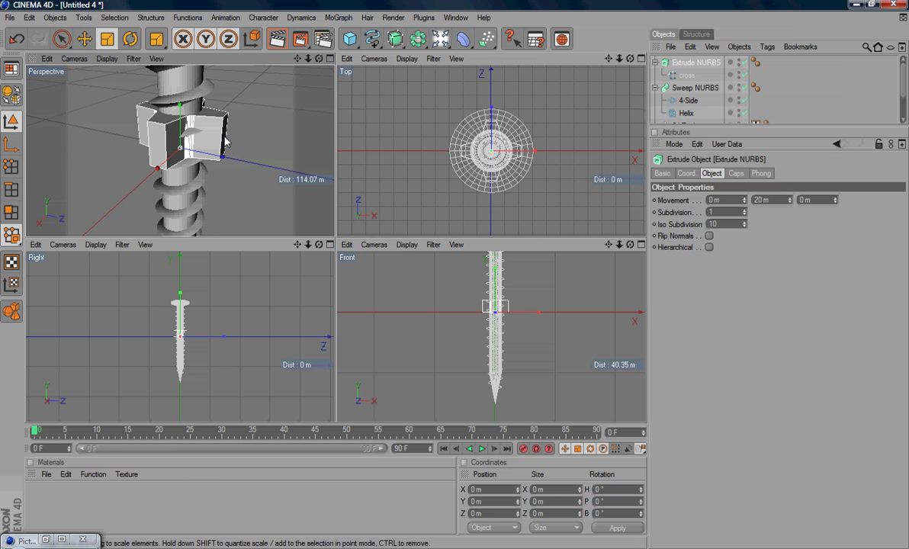
{"action": "double_click", "coordinate": [718, 213]}
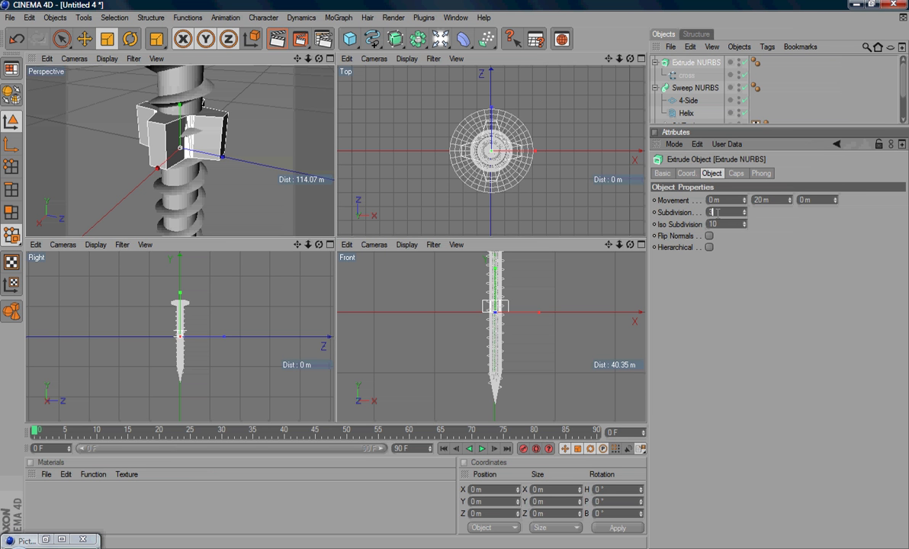
{"action": "type", "text": "3"}
{"action": "key", "text": "Return"}
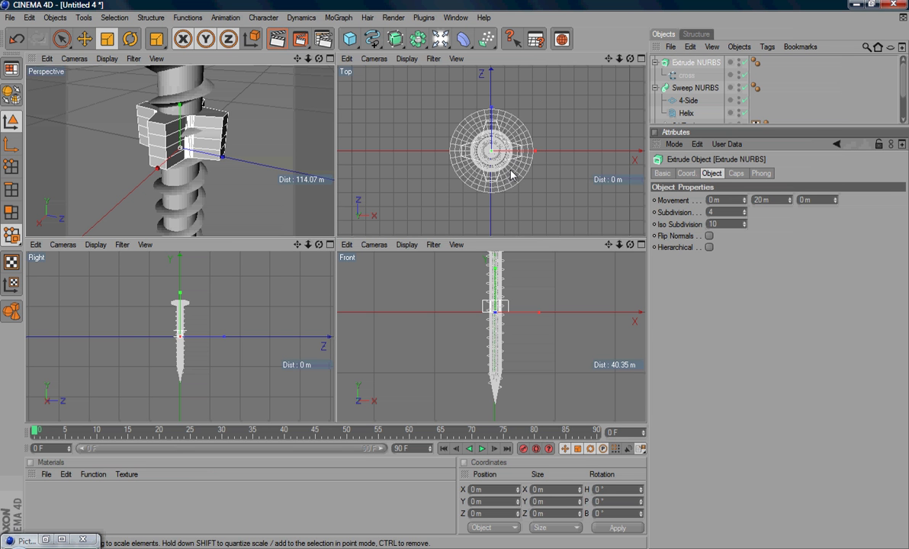
{"action": "key", "text": "Return"}
{"action": "scroll", "coordinate": [513, 308], "scroll_direction": "down", "scroll_amount": 2}
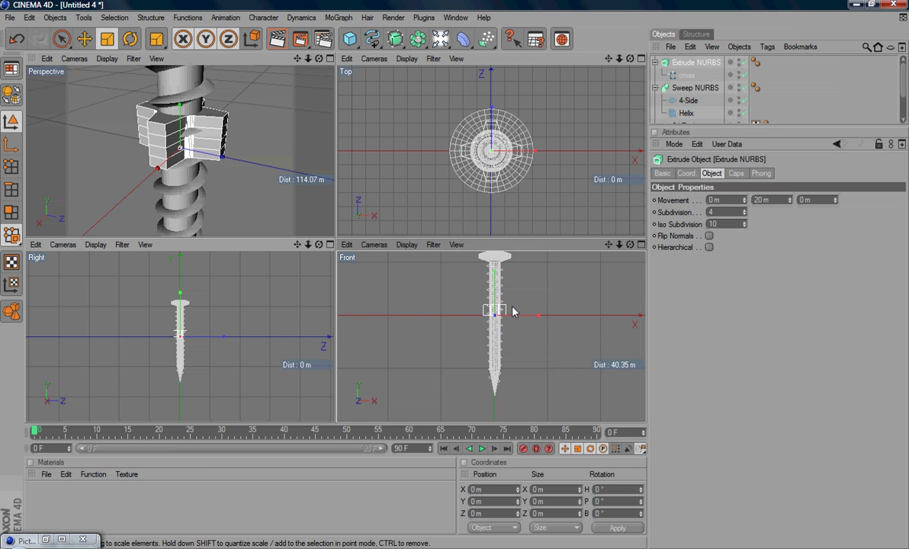
Move the extruded cross up to Y 111.281 m so it sinks into the screw head top.
{"action": "left_click", "coordinate": [84, 39]}
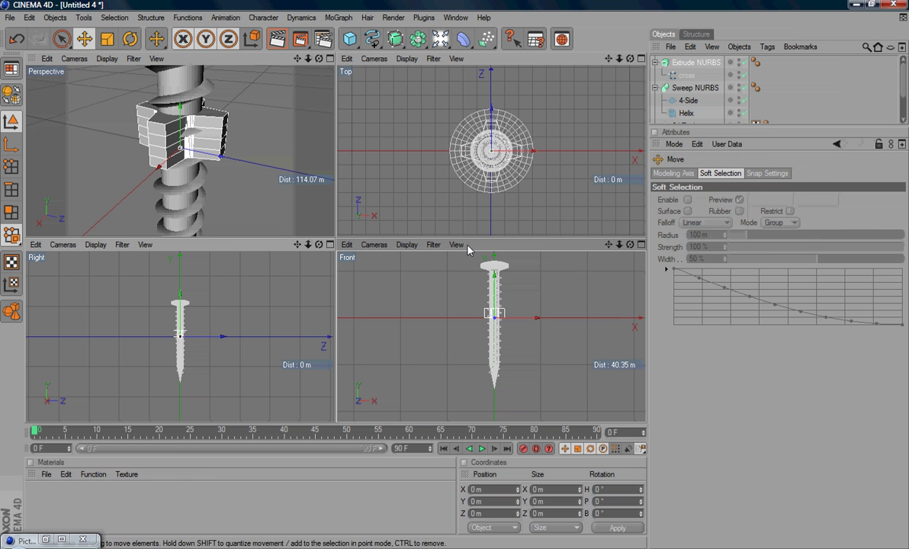
{"action": "left_click_drag", "start_coordinate": [494, 281], "coordinate": [455, 280]}
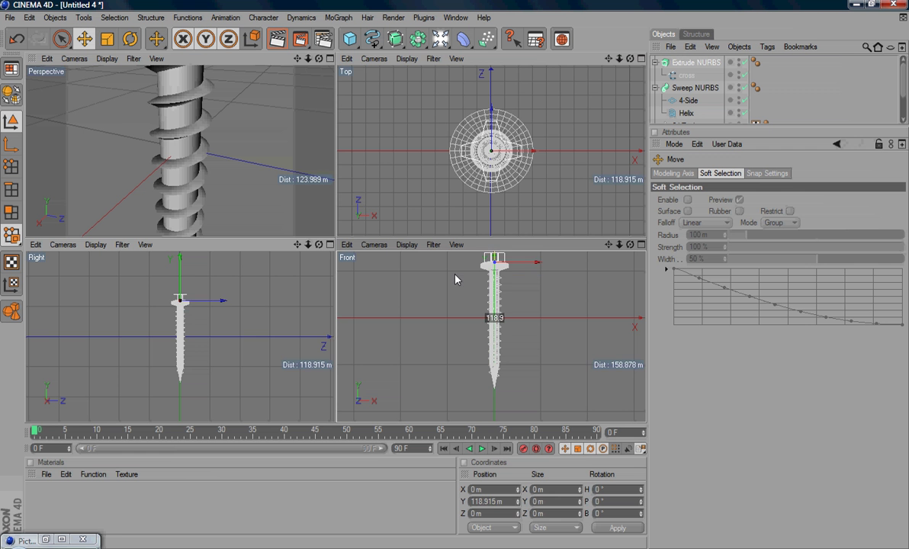
{"action": "middle_click", "coordinate": [521, 314]}
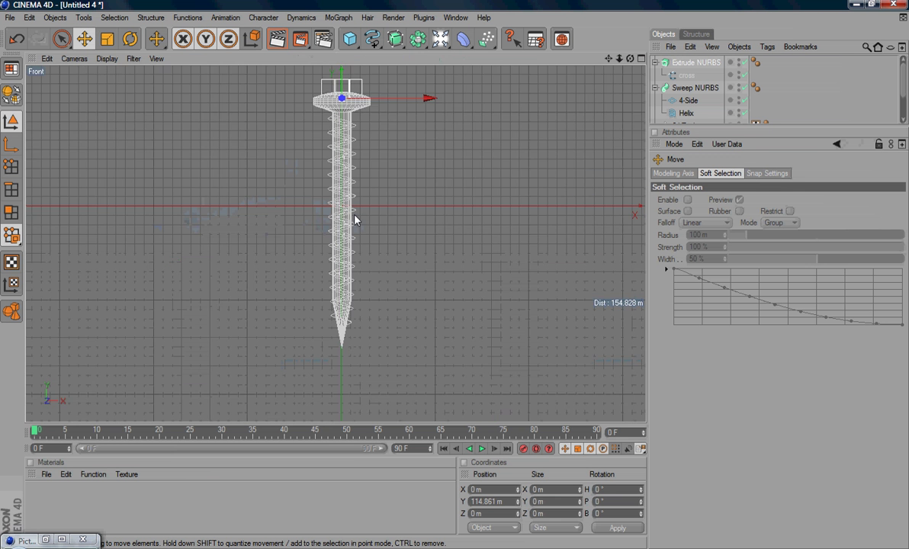
{"action": "scroll", "coordinate": [454, 278], "scroll_direction": "up", "scroll_amount": 5}
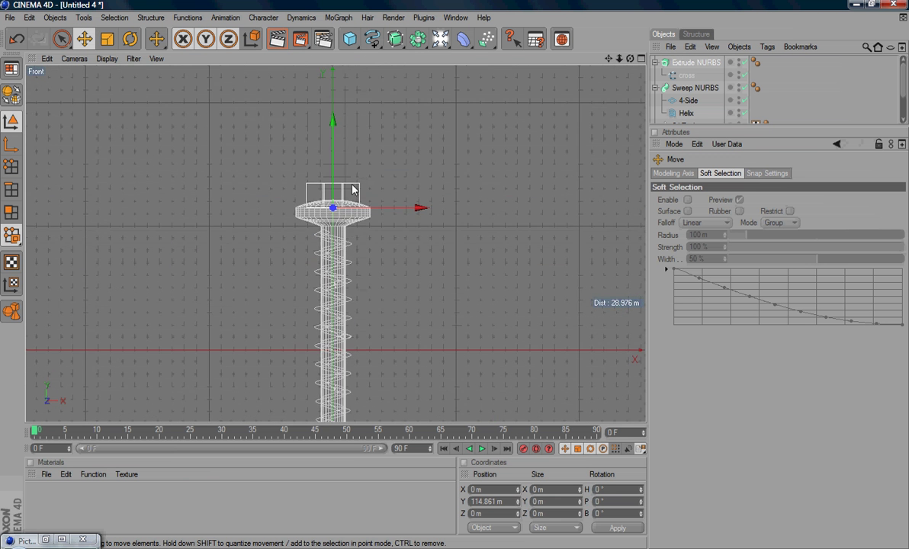
{"action": "scroll", "coordinate": [360, 184], "scroll_direction": "up", "scroll_amount": 2}
{"action": "left_click_drag", "start_coordinate": [332, 105], "coordinate": [455, 279]}
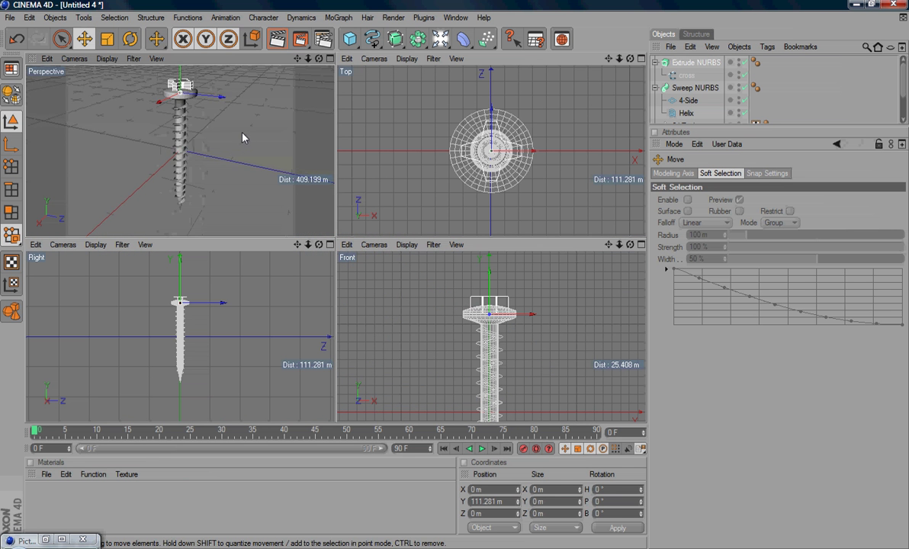
{"action": "mouse_move", "coordinate": [243, 137]}
{"action": "left_mouse_down", "text": "alt"}
{"action": "mouse_move", "coordinate": [236, 143]}
{"action": "mouse_move", "coordinate": [223, 118]}
{"action": "mouse_move", "coordinate": [259, 148]}
{"action": "left_mouse_up", "text": "alt"}
{"action": "scroll", "coordinate": [260, 148], "scroll_direction": "up", "scroll_amount": 5}
{"action": "middle_click", "coordinate": [259, 149]}
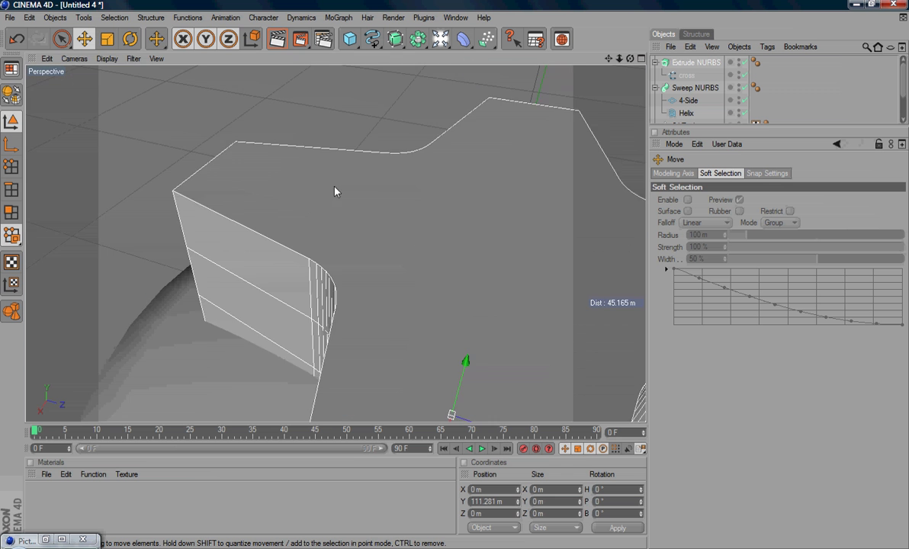
{"action": "scroll", "coordinate": [416, 234], "scroll_direction": "down", "scroll_amount": 5}
{"action": "mouse_move", "coordinate": [417, 234]}
{"action": "left_mouse_down", "text": "alt"}
{"action": "mouse_move", "coordinate": [461, 283]}
{"action": "mouse_move", "coordinate": [395, 254]}
{"action": "left_mouse_up", "text": "alt"}
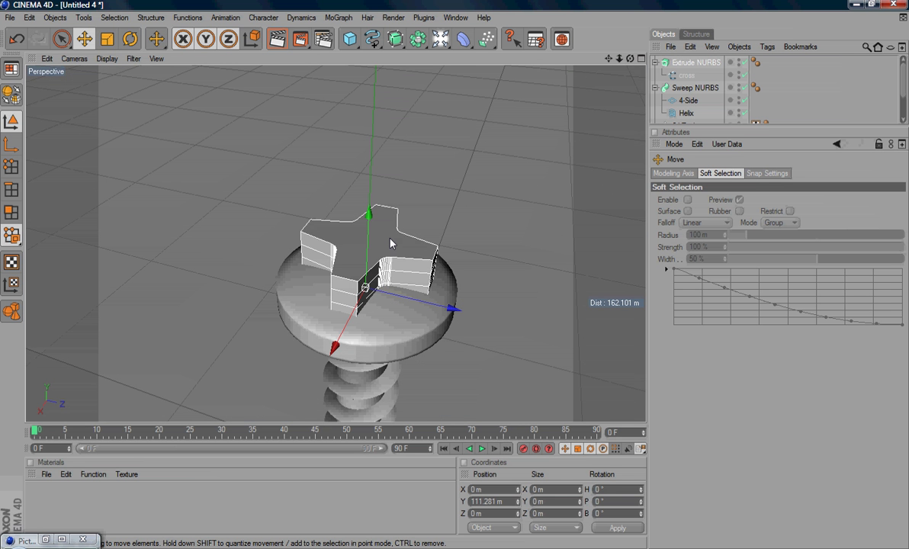
Add a Boole with Oil Tank and the Extrude NURBS so the cross is subtracted from the head.
{"action": "left_click", "coordinate": [655, 63]}
{"action": "left_click", "coordinate": [655, 75]}
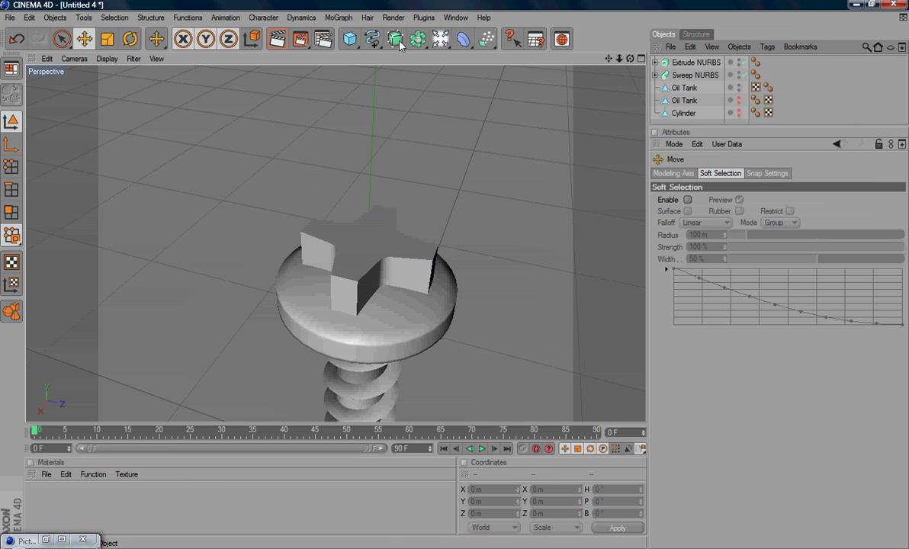
{"action": "left_click_drag", "start_coordinate": [396, 46], "coordinate": [543, 58]}
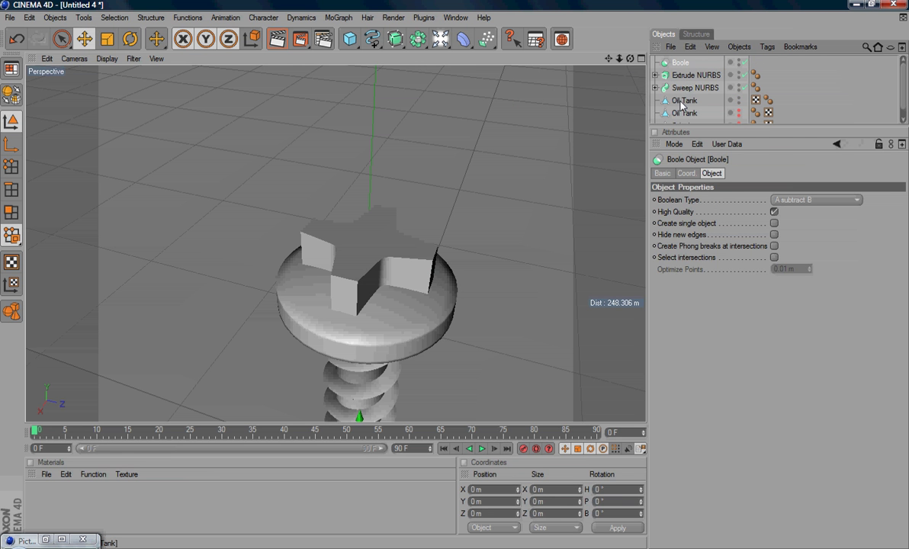
{"action": "left_click", "coordinate": [694, 102]}
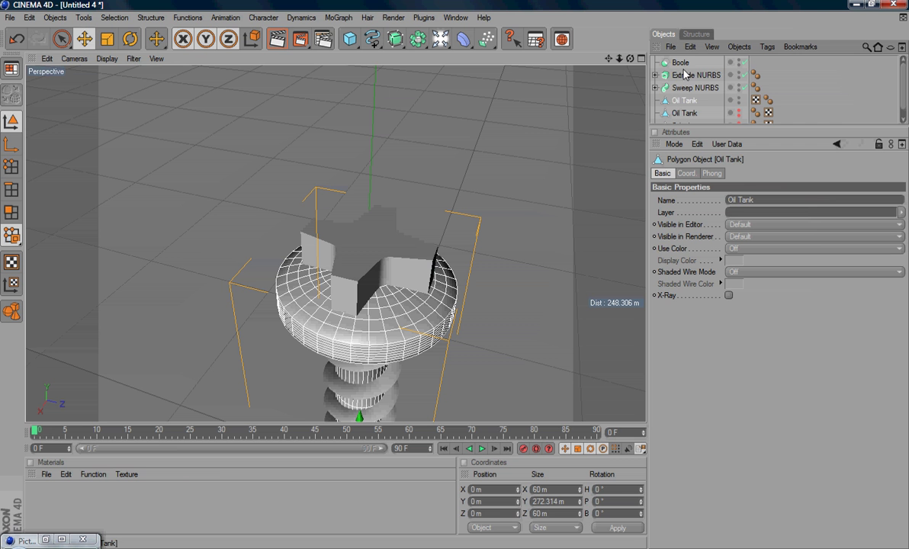
{"action": "left_click_drag", "start_coordinate": [684, 66], "coordinate": [684, 67]}
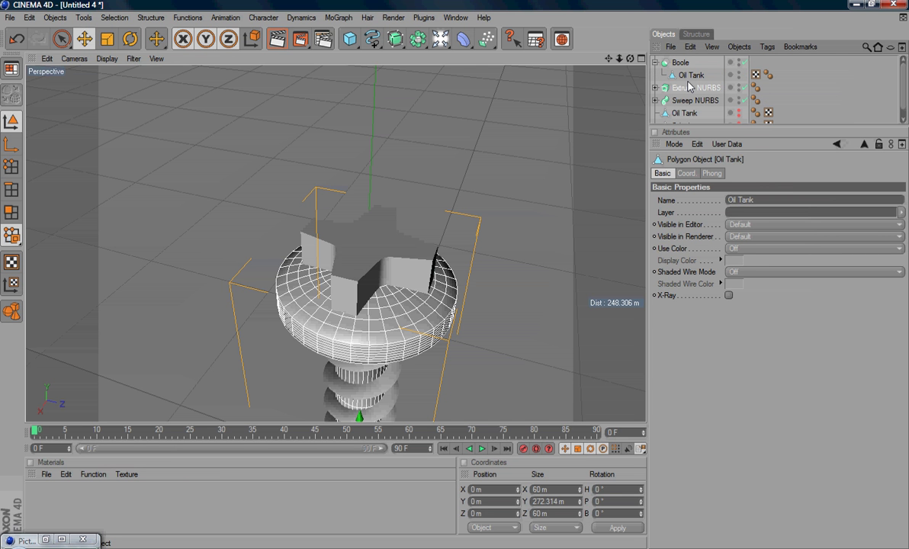
{"action": "left_click_drag", "start_coordinate": [688, 86], "coordinate": [688, 85]}
{"action": "left_click", "coordinate": [490, 266]}
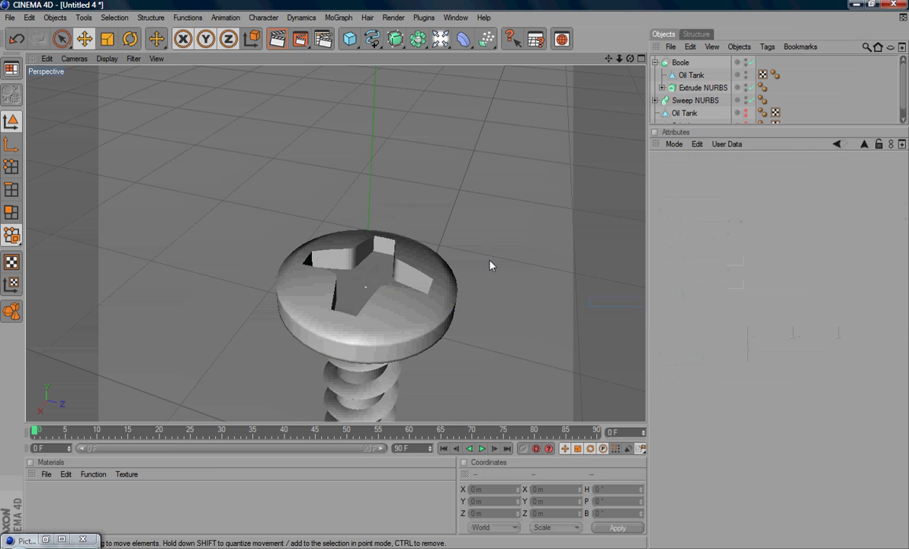
{"action": "mouse_move", "coordinate": [491, 265]}
{"action": "left_mouse_down", "text": "alt"}
{"action": "mouse_move", "coordinate": [455, 280]}
{"action": "mouse_move", "coordinate": [448, 246]}
{"action": "mouse_move", "coordinate": [458, 269]}
{"action": "mouse_move", "coordinate": [469, 268]}
{"action": "mouse_move", "coordinate": [454, 276]}
{"action": "mouse_move", "coordinate": [463, 276]}
{"action": "mouse_move", "coordinate": [442, 236]}
{"action": "mouse_move", "coordinate": [463, 266]}
{"action": "mouse_move", "coordinate": [454, 283]}
{"action": "mouse_move", "coordinate": [467, 331]}
{"action": "mouse_move", "coordinate": [451, 264]}
{"action": "mouse_move", "coordinate": [457, 280]}
{"action": "mouse_move", "coordinate": [443, 330]}
{"action": "mouse_move", "coordinate": [458, 363]}
{"action": "mouse_move", "coordinate": [465, 248]}
{"action": "mouse_move", "coordinate": [449, 194]}
{"action": "mouse_move", "coordinate": [457, 279]}
{"action": "mouse_move", "coordinate": [493, 339]}
{"action": "mouse_move", "coordinate": [380, 244]}
{"action": "mouse_move", "coordinate": [450, 267]}
{"action": "mouse_move", "coordinate": [468, 163]}
{"action": "mouse_move", "coordinate": [457, 280]}
{"action": "mouse_move", "coordinate": [470, 271]}
{"action": "mouse_move", "coordinate": [501, 329]}
{"action": "mouse_move", "coordinate": [467, 308]}
{"action": "mouse_move", "coordinate": [414, 212]}
{"action": "mouse_move", "coordinate": [458, 277]}
{"action": "left_mouse_up", "text": "alt"}
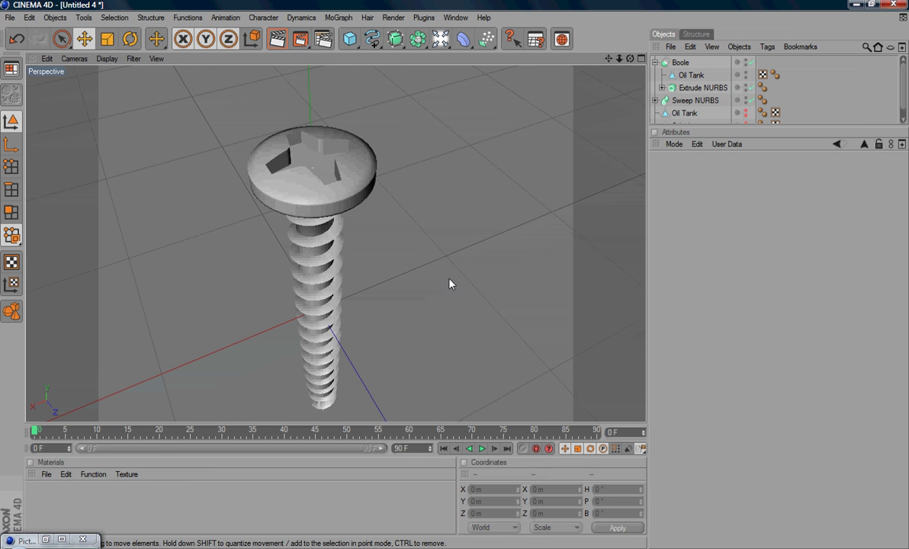
{"action": "key", "text": "ctrl+r"}
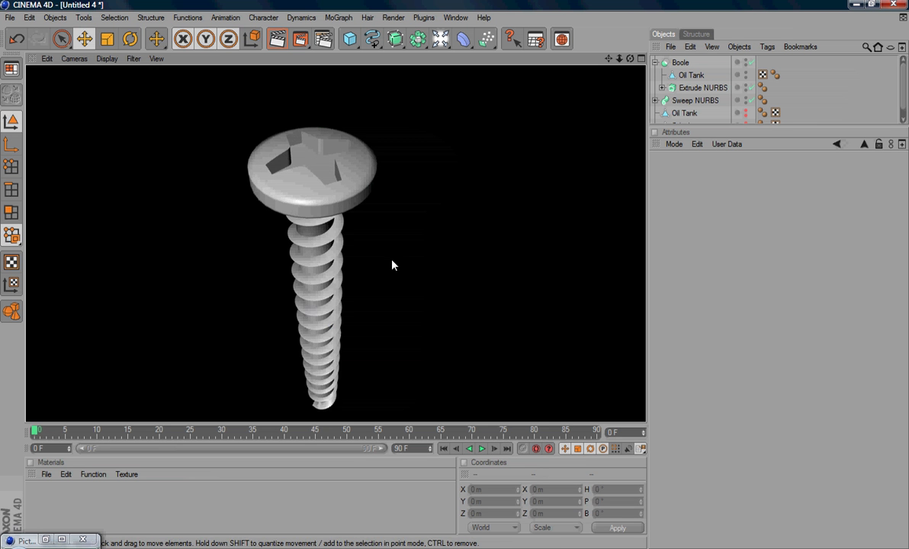
{"action": "left_click", "coordinate": [402, 237]}
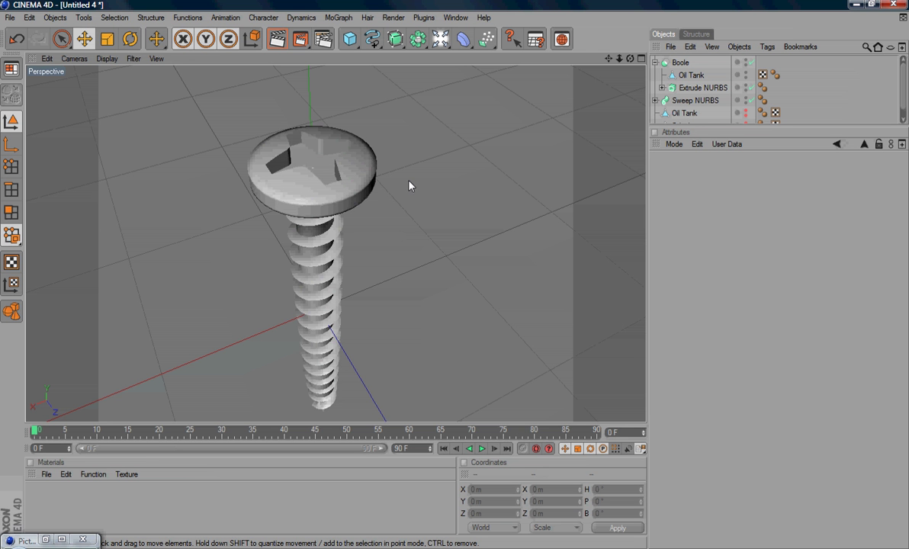